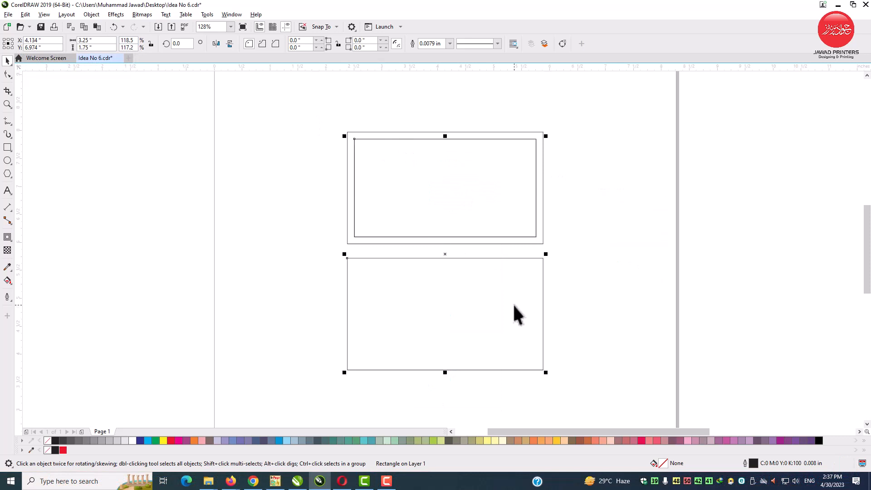
# Step: Place guidelines along all four edges of the top card's inner rectangle and along the lower card's inner top edge
pyautogui.click(608, 262)
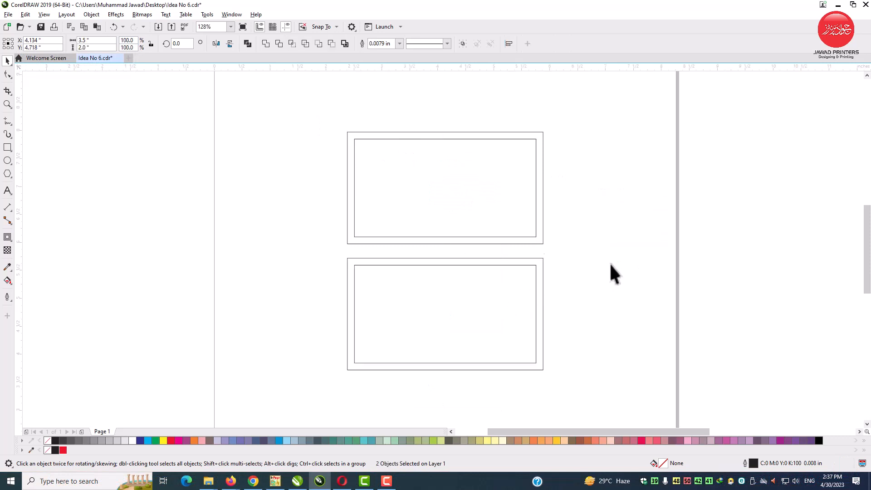
pyautogui.click(7, 105)
pyautogui.moveTo(548, 308); pyautogui.dragTo(548, 308)
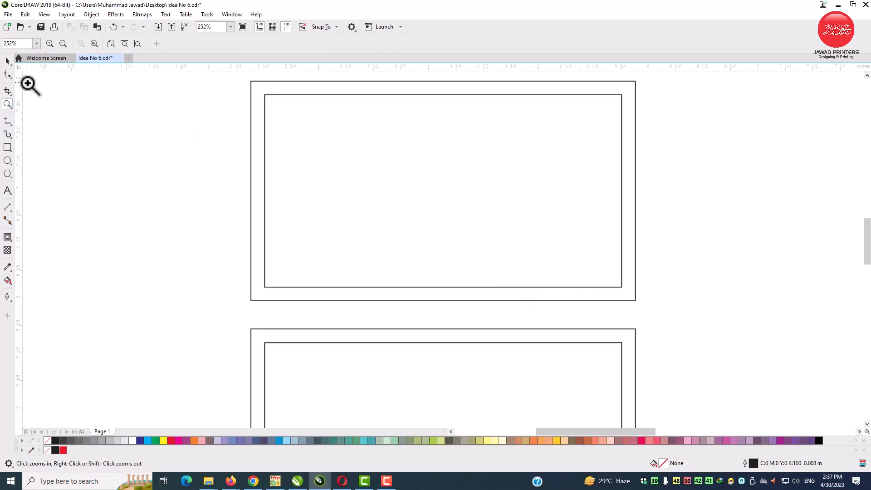
pyautogui.click(8, 60)
pyautogui.moveTo(395, 88); pyautogui.dragTo(396, 96)
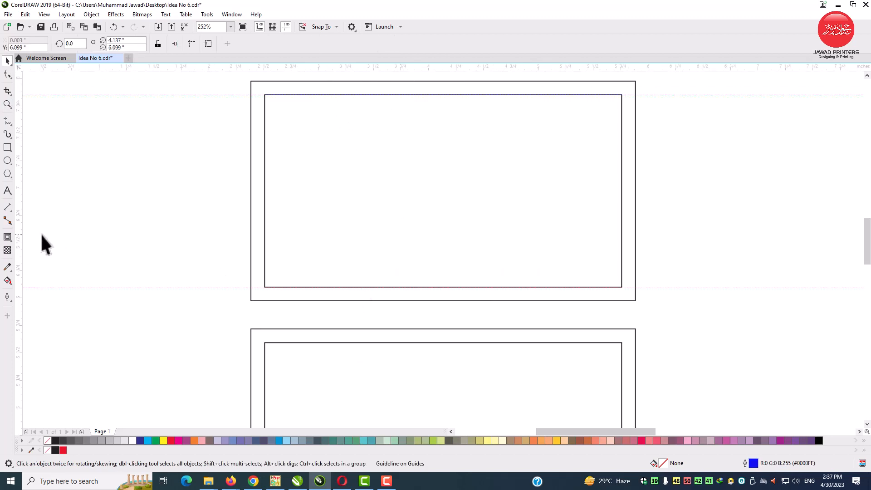
pyautogui.moveTo(246, 234); pyautogui.dragTo(266, 235)
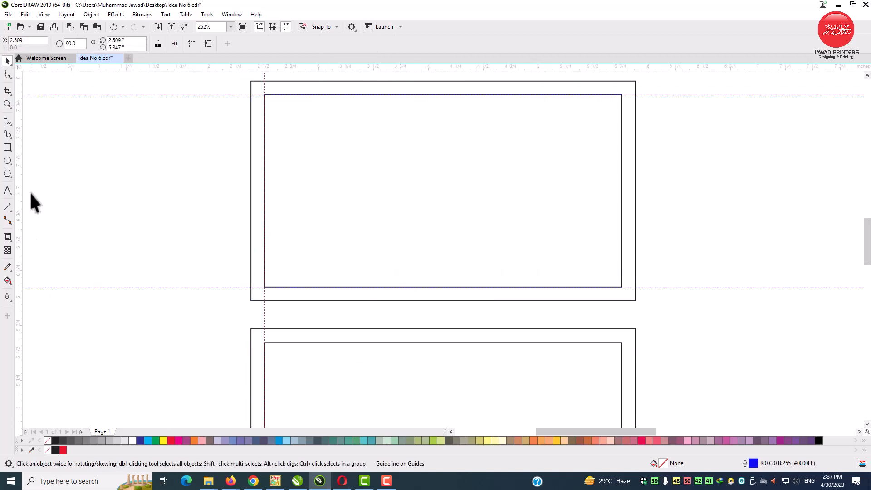
pyautogui.moveTo(621, 196); pyautogui.dragTo(621, 196)
pyautogui.moveTo(422, 340); pyautogui.dragTo(423, 343)
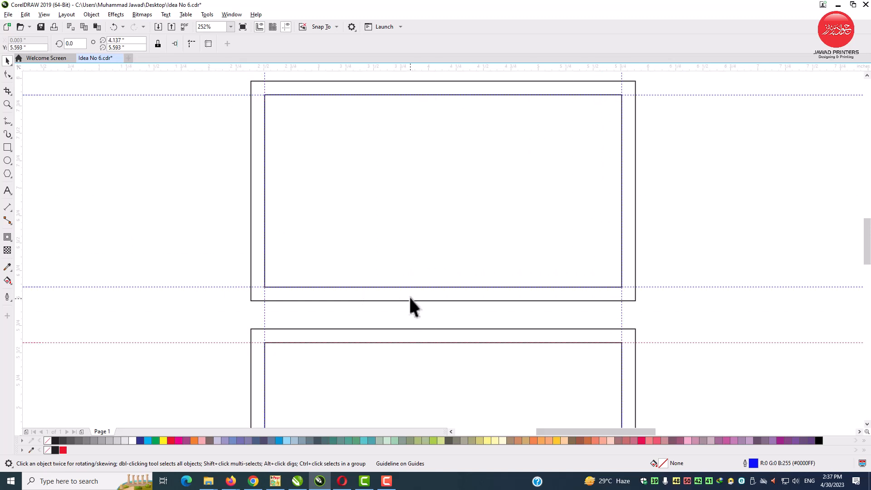
# Step: Add a guideline along the lower card's inner bottom edge
pyautogui.scroll(-2, 398, 292)
pyautogui.press('F2')
pyautogui.moveTo(347, 278); pyautogui.dragTo(460, 353)
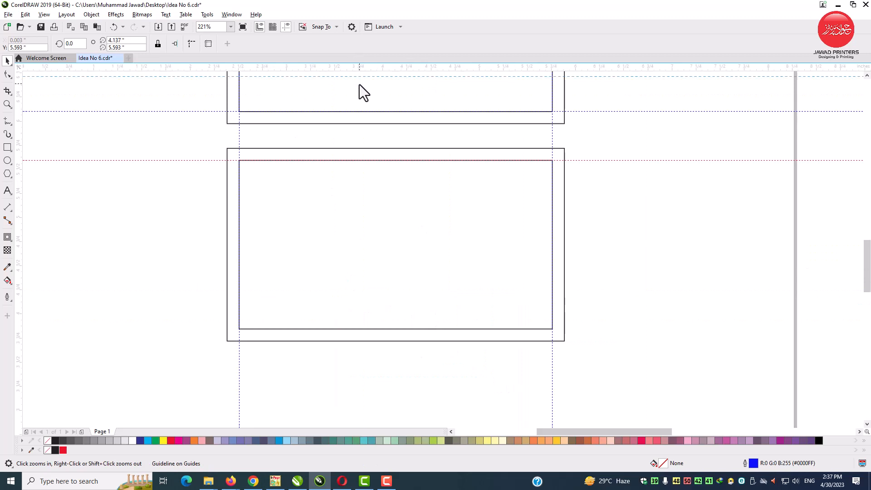
pyautogui.moveTo(359, 333); pyautogui.dragTo(359, 329)
pyautogui.click(698, 250)
# Step: Move the sample brand design onto the page, just left of the two cards
pyautogui.scroll(-1, 434, 245)
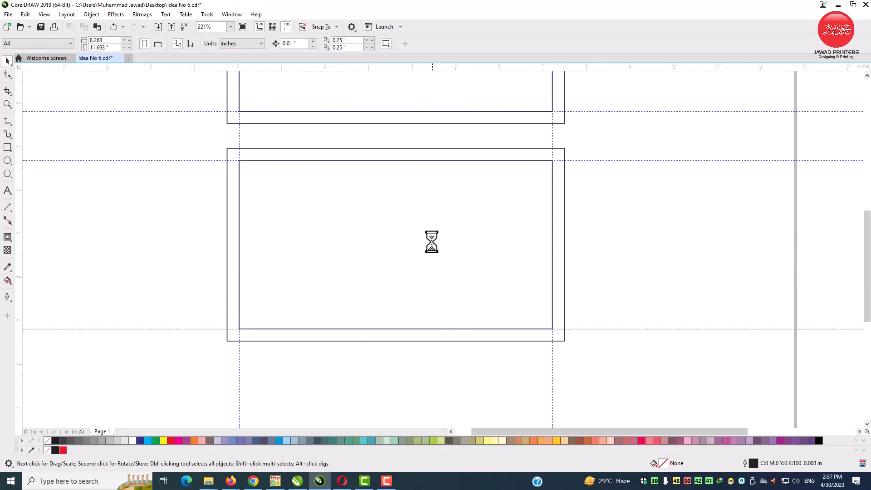
pyautogui.press('F2')
pyautogui.scroll(-1, 545, 315)
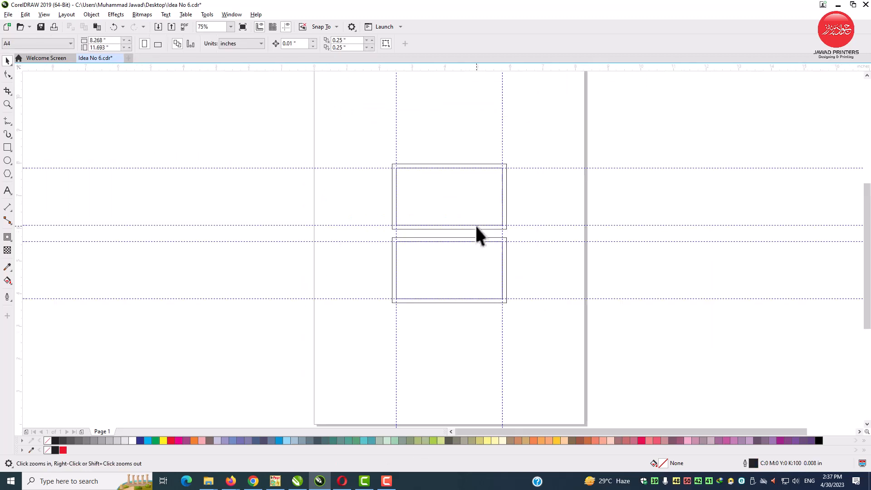
pyautogui.scroll(-2, 474, 224)
pyautogui.moveTo(707, 218); pyautogui.dragTo(414, 222)
pyautogui.click(375, 215)
pyautogui.click(8, 104)
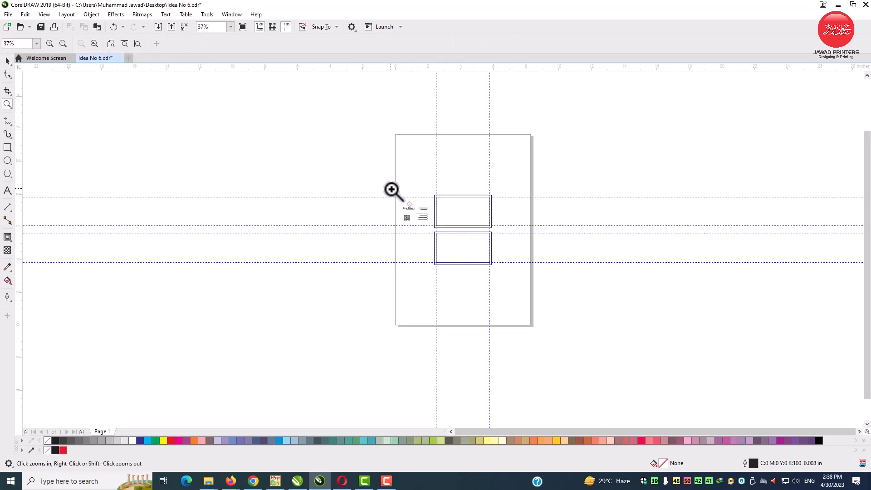
pyautogui.moveTo(498, 268); pyautogui.dragTo(498, 268)
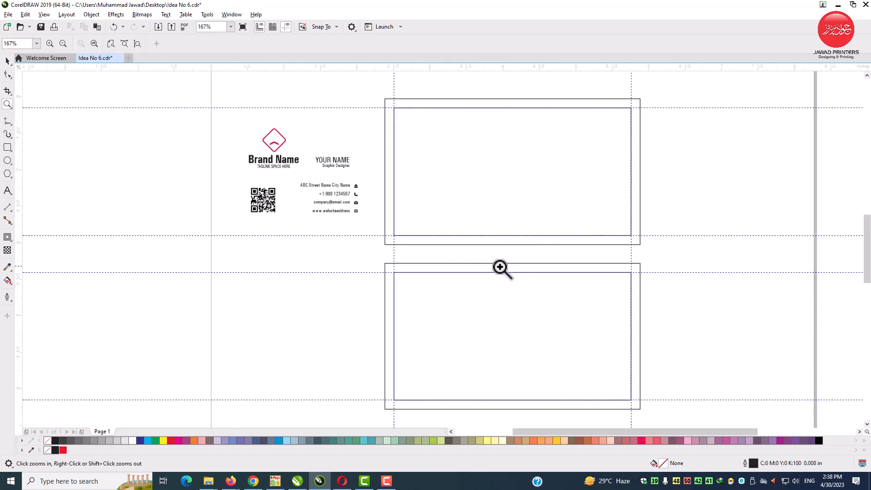
# Step: Draw a rectangle about 0.9 × 0.96 in covering the top card's bottom-right corner
pyautogui.click(7, 60)
pyautogui.click(541, 99)
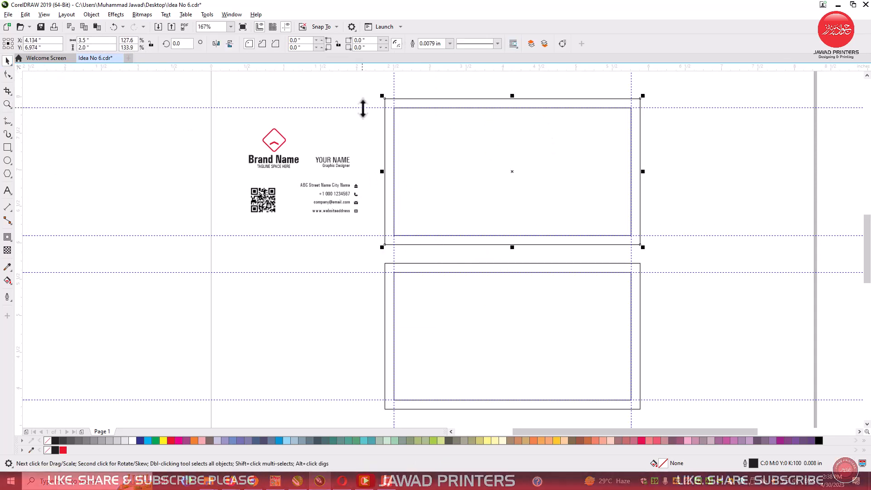
pyautogui.moveTo(578, 289); pyautogui.dragTo(679, 305)
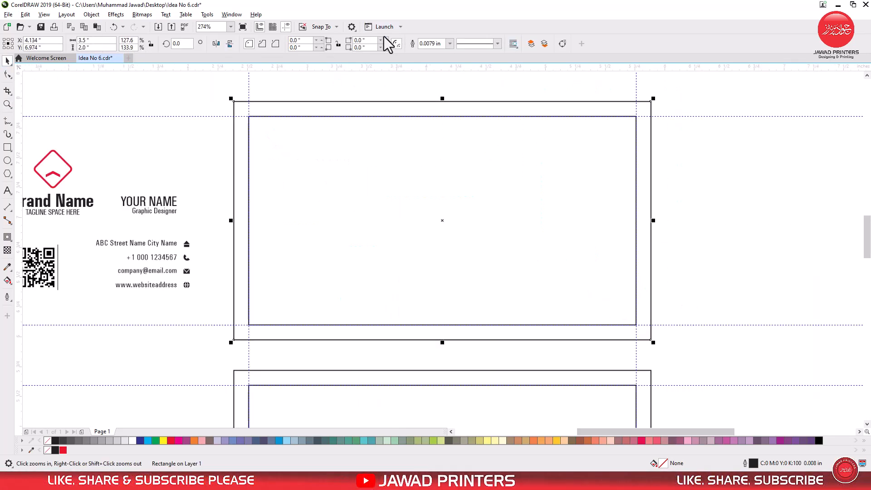
pyautogui.click(159, 85)
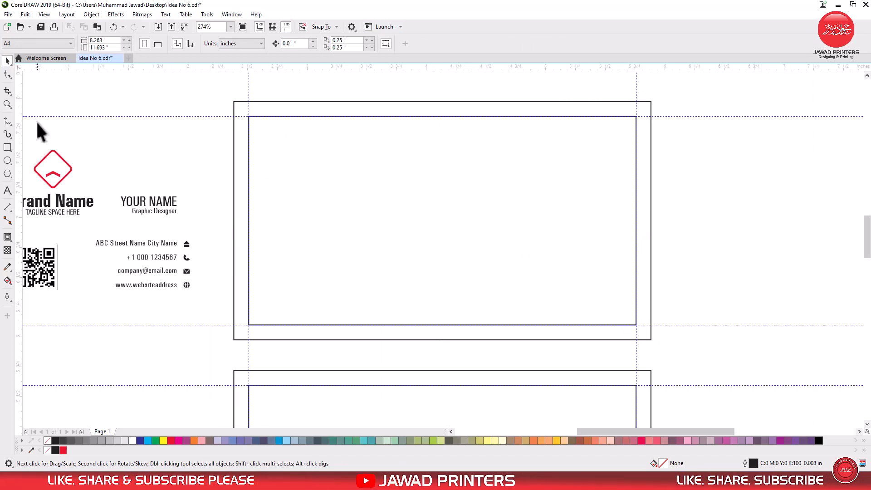
pyautogui.click(7, 146)
pyautogui.moveTo(651, 340); pyautogui.dragTo(543, 225)
pyautogui.click(7, 61)
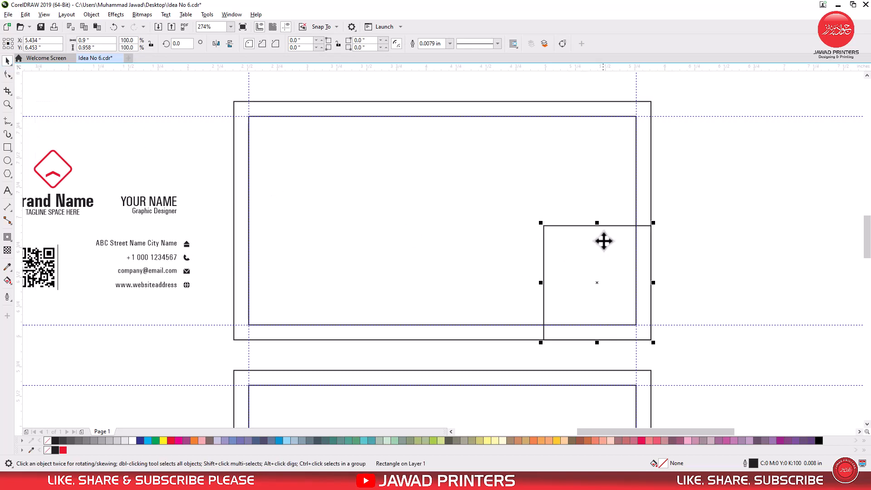
# Step: Convert the rectangle to curves, delete its top-left node to make a triangle, and enlarge it to about 1.06 × 1.12 in
pyautogui.rightClick(603, 240)
pyautogui.click(632, 220)
pyautogui.click(8, 74)
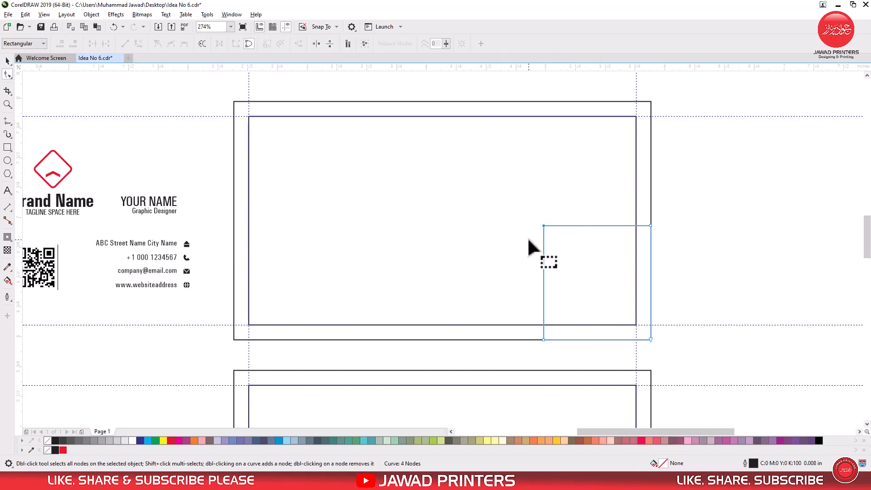
pyautogui.click(543, 225)
pyautogui.rightClick(544, 225)
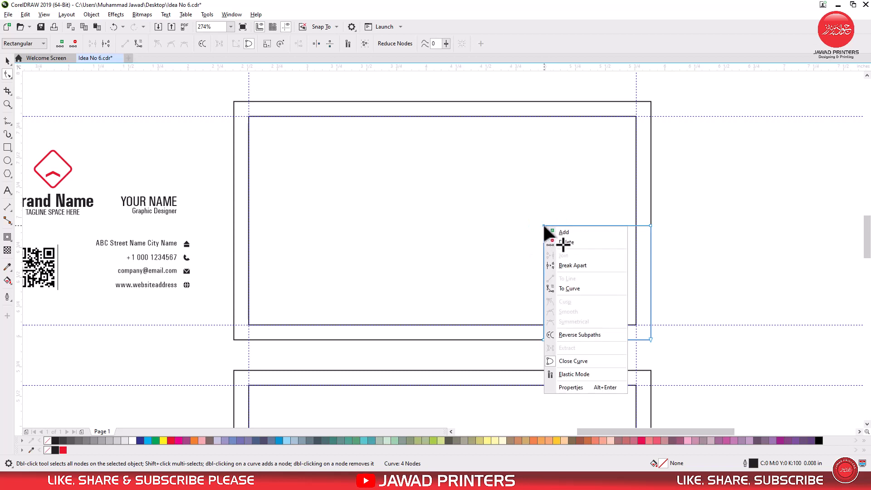
pyautogui.click(567, 242)
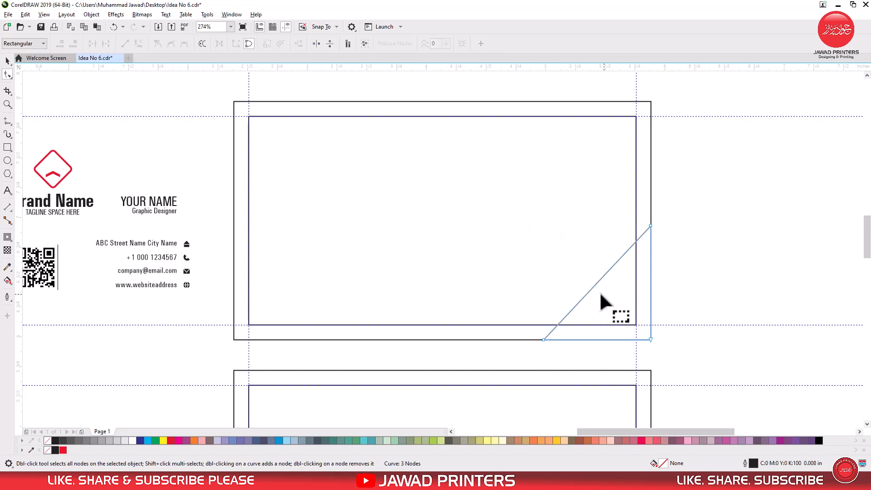
pyautogui.click(8, 60)
pyautogui.moveTo(541, 224); pyautogui.dragTo(523, 204)
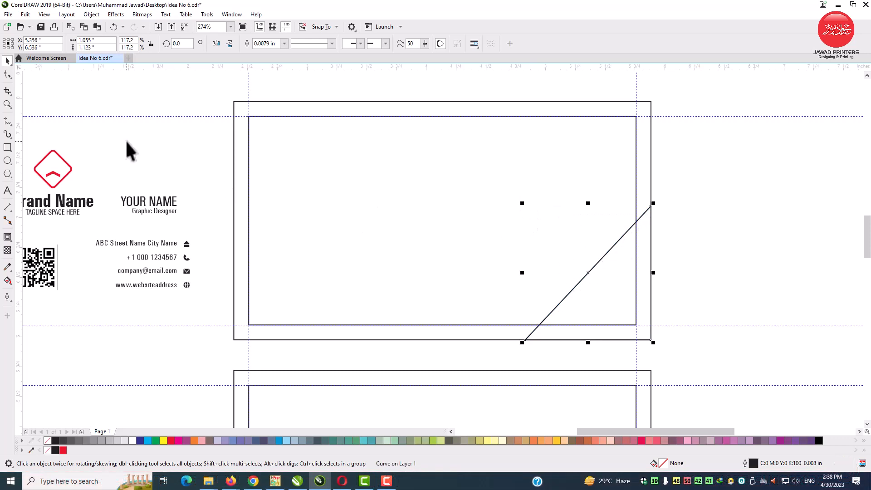
# Step: Draw a rectangle about 1.03 × 0.88 in along the card's bottom edge, shift it slightly left, and convert it to curves
pyautogui.click(8, 147)
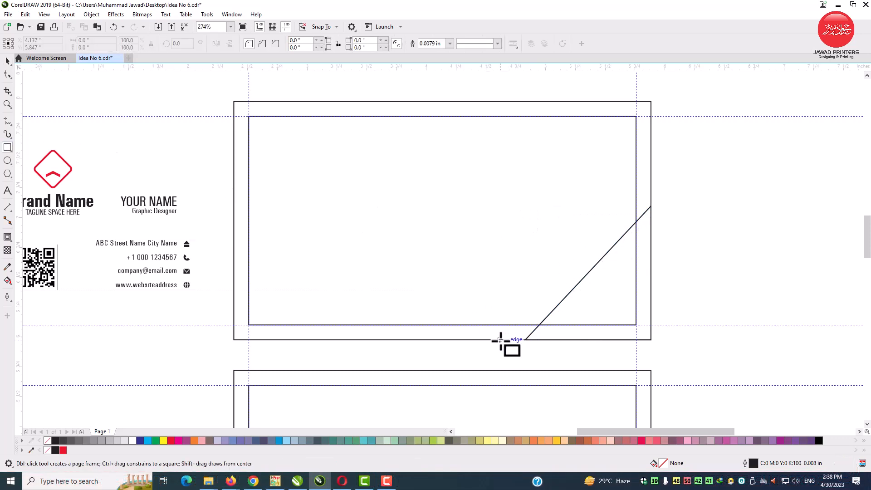
pyautogui.moveTo(500, 340); pyautogui.dragTo(624, 236)
pyautogui.click(7, 61)
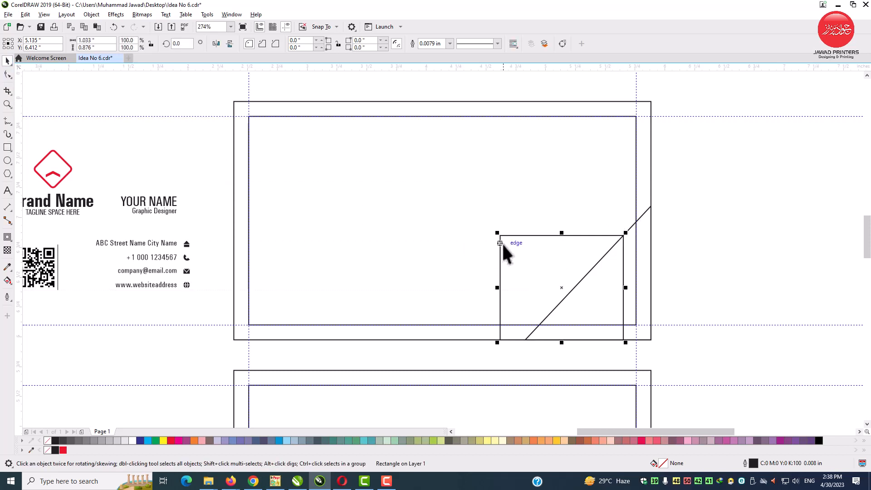
pyautogui.moveTo(541, 259); pyautogui.dragTo(533, 260)
pyautogui.rightClick(533, 260)
pyautogui.click(551, 227)
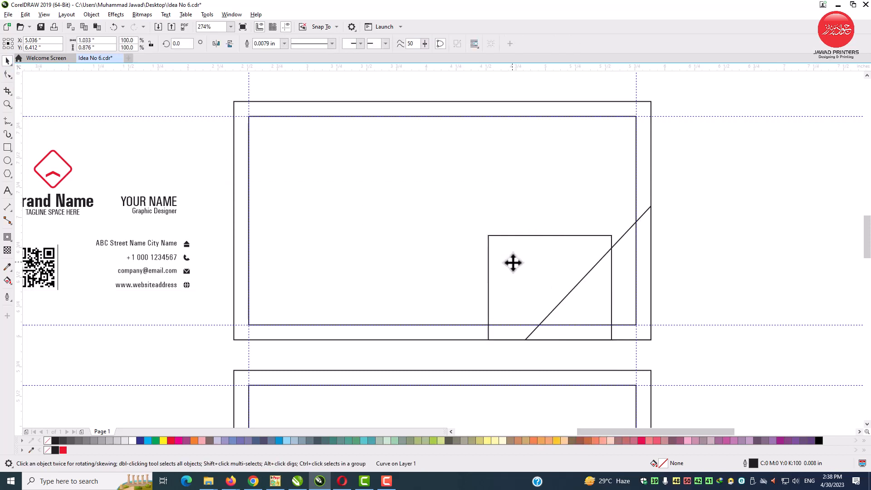
# Step: Reshape the new curve into a slanted band by shifting its left-side nodes leftward, parallel to the triangle's edge
pyautogui.press('F10')
pyautogui.moveTo(488, 236); pyautogui.dragTo(588, 235)
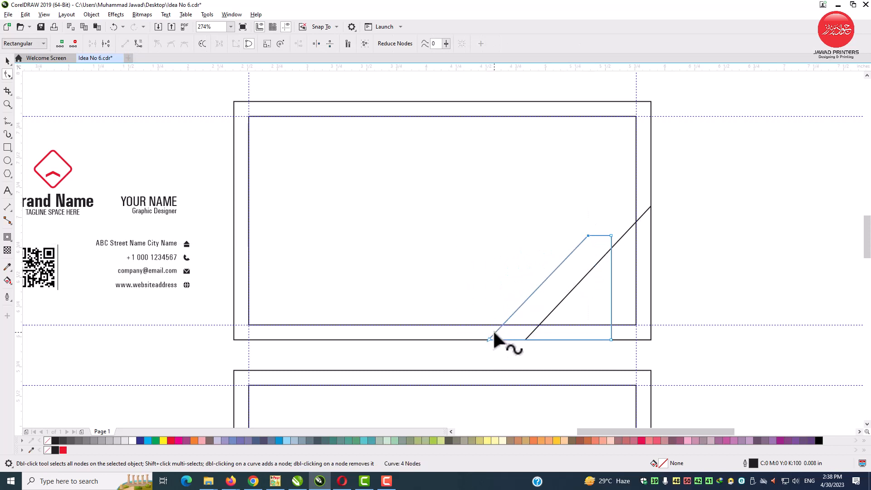
pyautogui.moveTo(489, 339); pyautogui.dragTo(467, 339)
pyautogui.hotkey('ctrl', 'z')
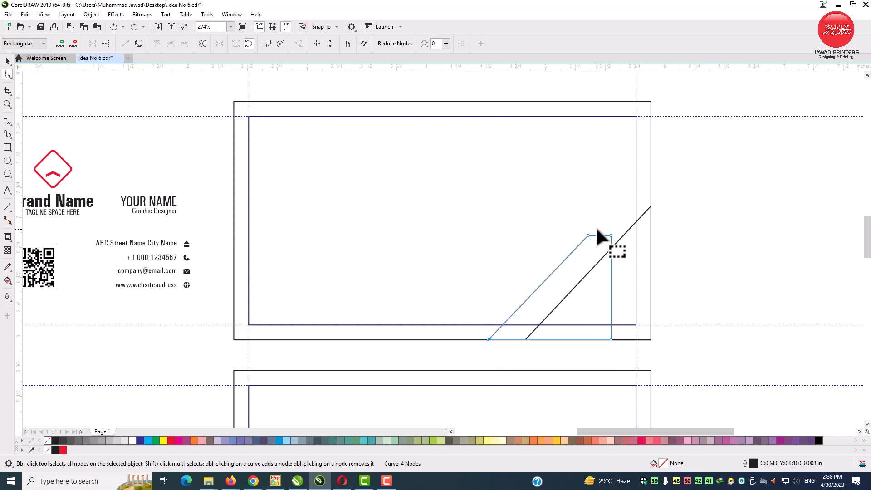
pyautogui.moveTo(588, 236); pyautogui.dragTo(568, 235)
pyautogui.click(624, 236)
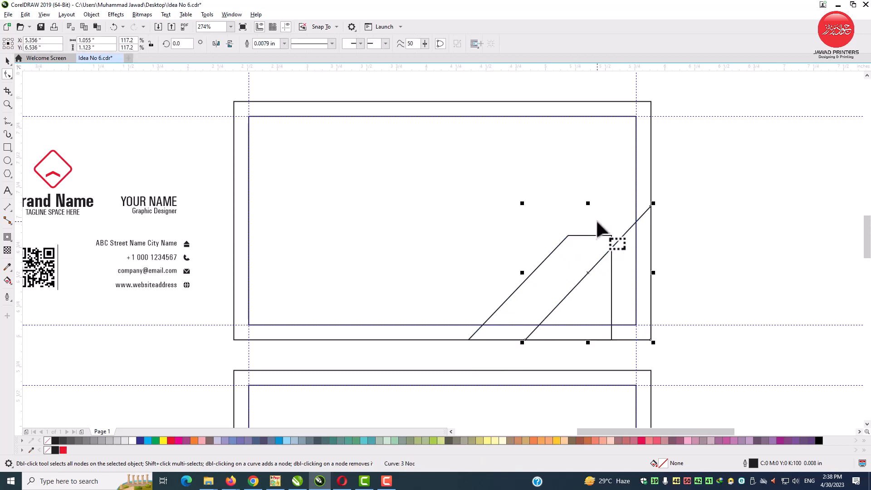
# Step: Enlarge the triangle to about 1.15 × 1.23 in
pyautogui.press('space')
pyautogui.moveTo(523, 204); pyautogui.dragTo(511, 191)
pyautogui.click(747, 247)
pyautogui.click(607, 325)
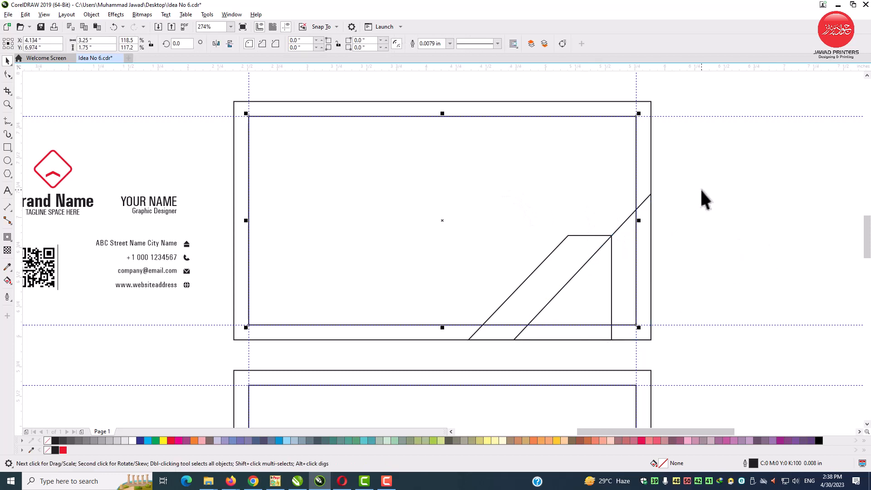
pyautogui.moveTo(711, 175); pyautogui.dragTo(556, 275)
pyautogui.moveTo(409, 356); pyautogui.dragTo(414, 356)
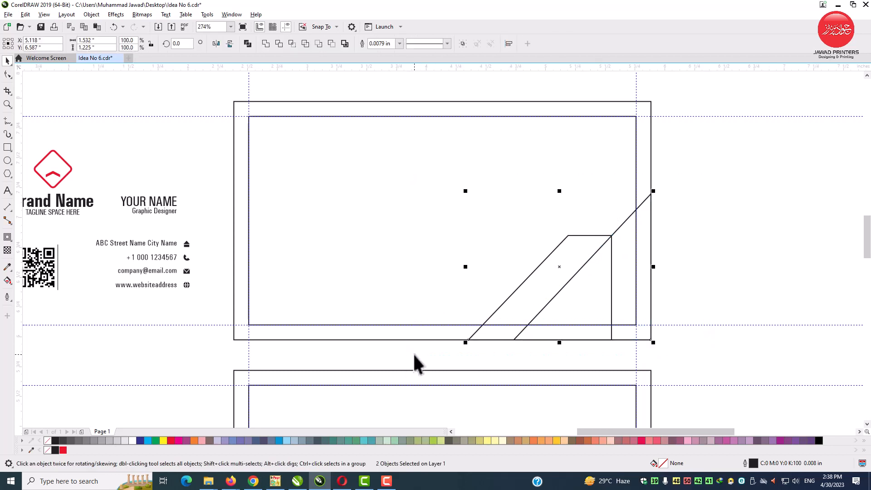
# Step: Fill the triangle with black and the slanted band with red
pyautogui.click(639, 252)
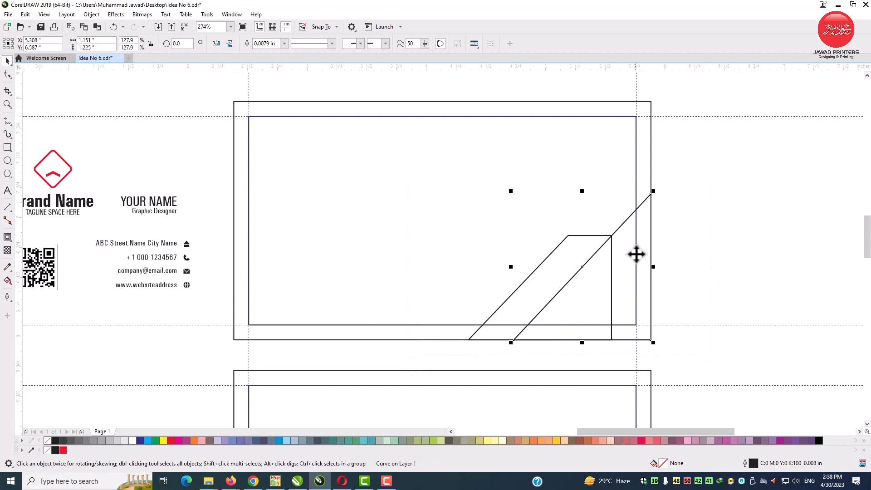
pyautogui.click(55, 440)
pyautogui.press('Tab')
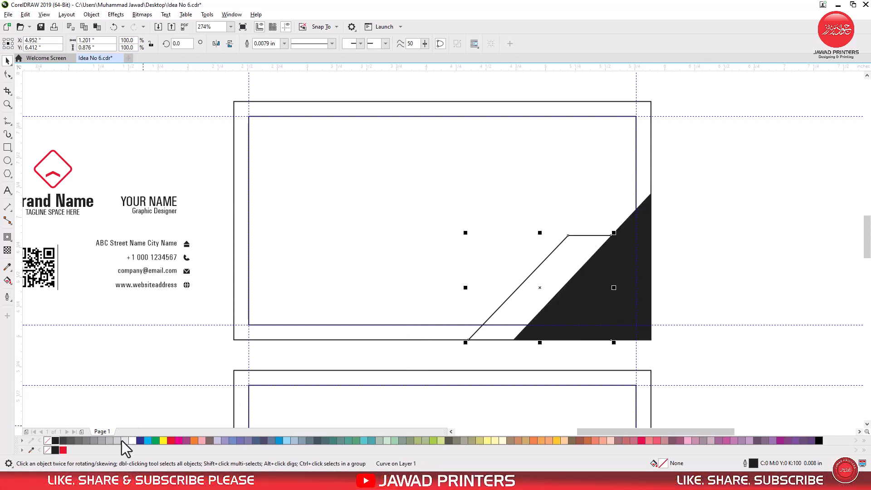
pyautogui.click(169, 440)
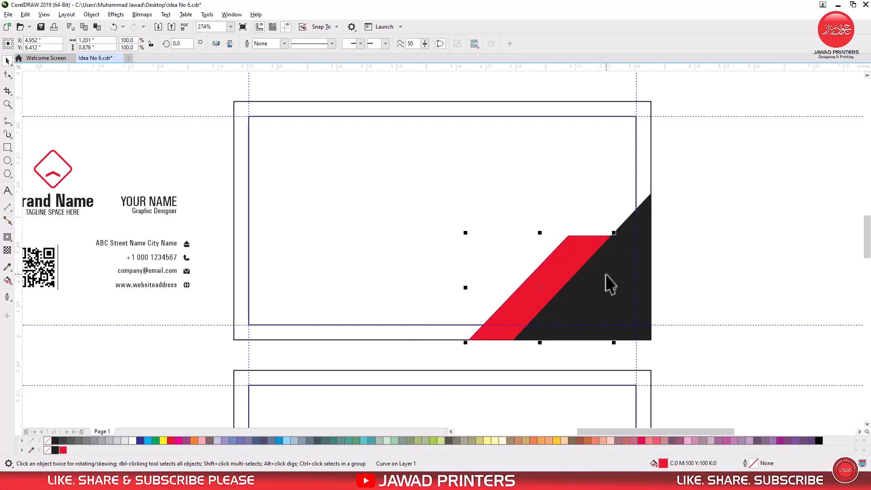
# Step: Remove the outlines from the triangle and the red band
pyautogui.click(645, 284)
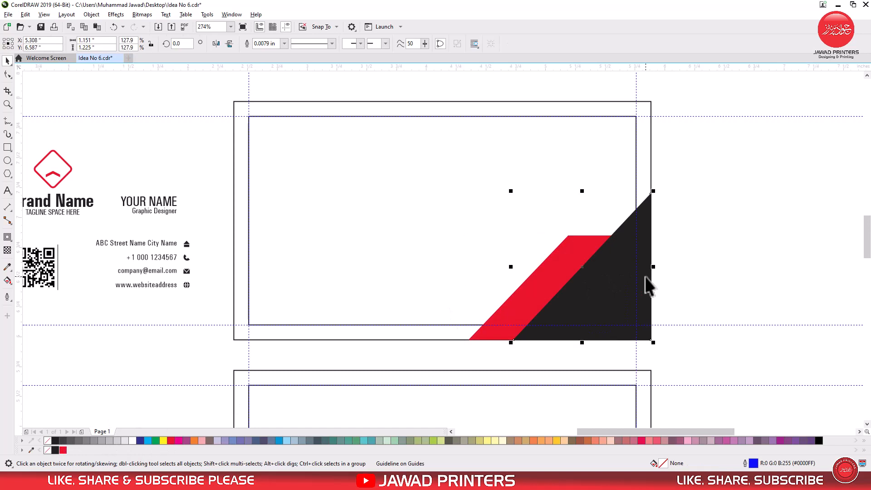
pyautogui.rightClick(48, 440)
pyautogui.click(112, 132)
# Step: Move the brand logo group onto the top card and enlarge it to about 1.0 × 0.8 in
pyautogui.hscroll(-2, 111, 132)
pyautogui.click(117, 197)
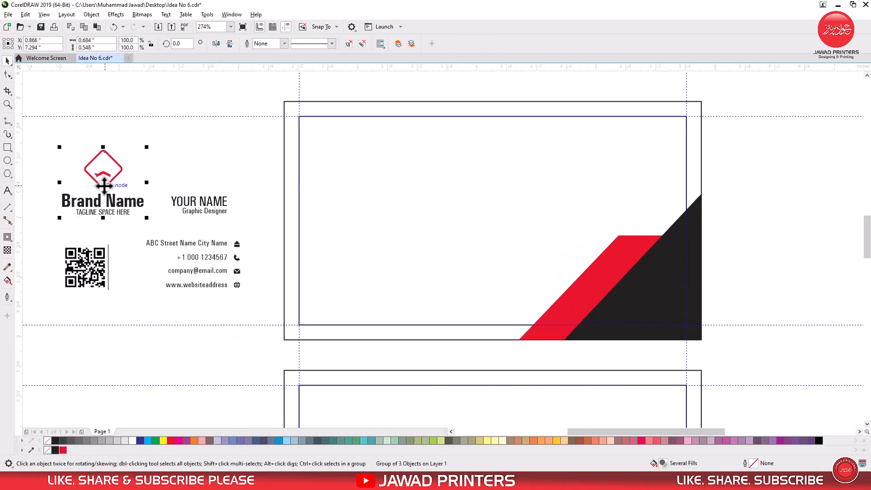
pyautogui.moveTo(104, 185); pyautogui.dragTo(420, 216)
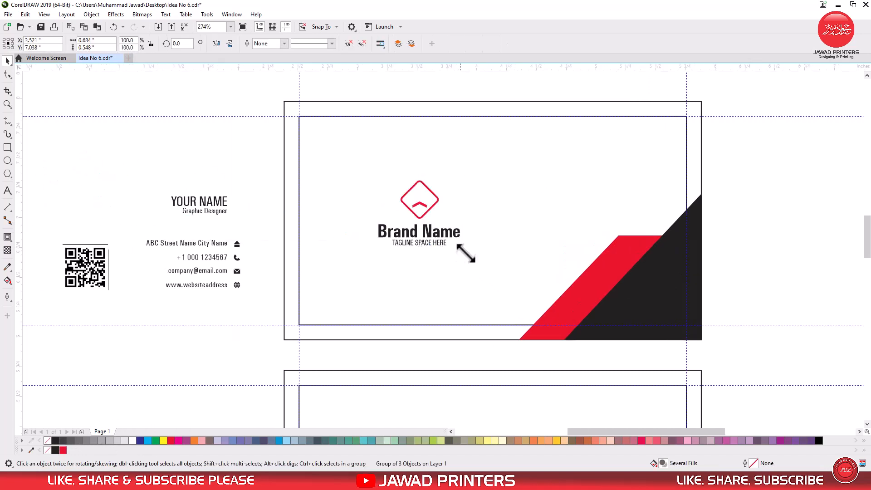
pyautogui.moveTo(466, 253); pyautogui.dragTo(482, 271)
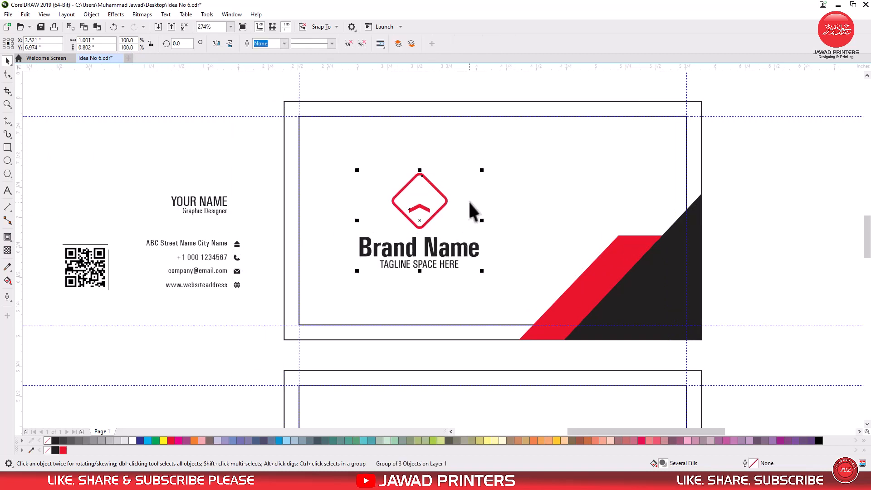
# Step: Enlarge the logo group to about 1.06 × 0.85 in and align it horizontally near the card's center
pyautogui.moveTo(482, 172); pyautogui.dragTo(489, 166)
pyautogui.keyDown('shift'); pyautogui.click(560, 181); pyautogui.keyUp('shift')
pyautogui.press('e')
pyautogui.keyDown('shift'); pyautogui.click(471, 203); pyautogui.keyUp('shift')
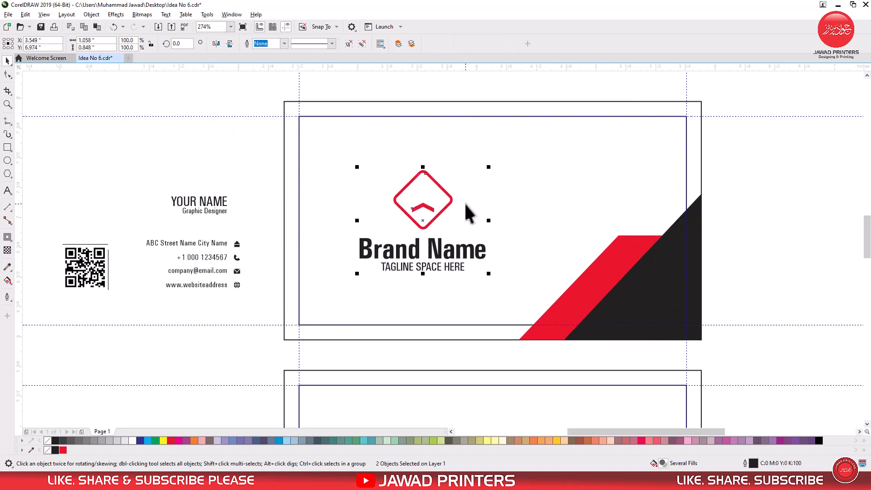
pyautogui.moveTo(420, 230); pyautogui.dragTo(411, 230)
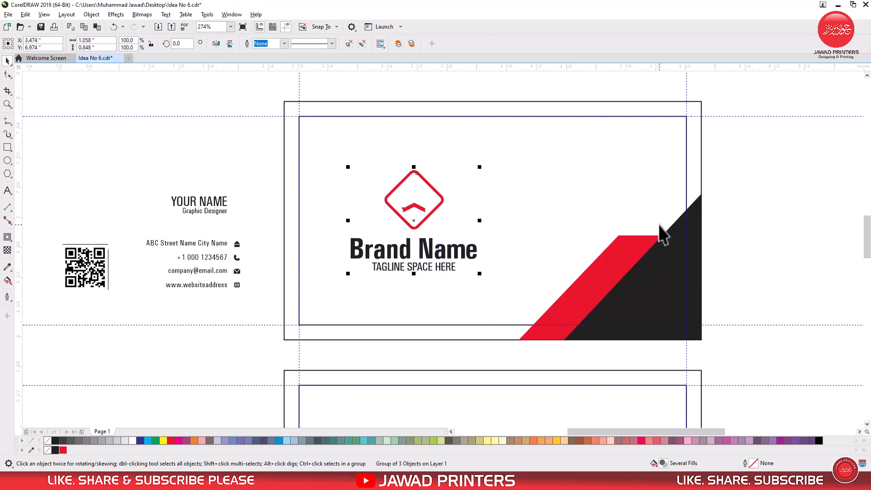
# Step: Copy the red and black corner shapes onto the bottom card and enlarge them to cover more of it
pyautogui.press('Escape')
pyautogui.moveTo(869, 232); pyautogui.dragTo(869, 252)
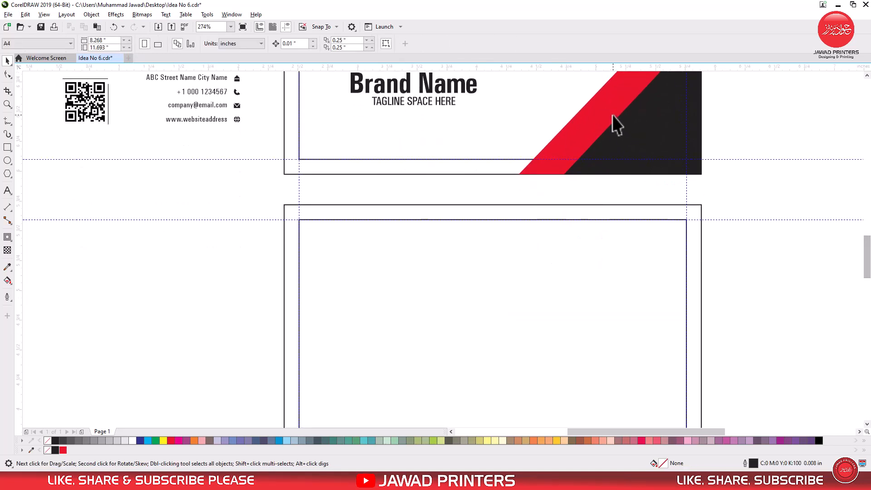
pyautogui.click(611, 115)
pyautogui.keyDown('shift'); pyautogui.click(686, 124); pyautogui.keyUp('shift')
pyautogui.moveTo(686, 123); pyautogui.dragTo(695, 345)
pyautogui.moveTo(869, 265); pyautogui.dragTo(868, 296)
pyautogui.moveTo(666, 141); pyautogui.dragTo(668, 171)
pyautogui.moveTo(867, 286); pyautogui.dragTo(866, 265)
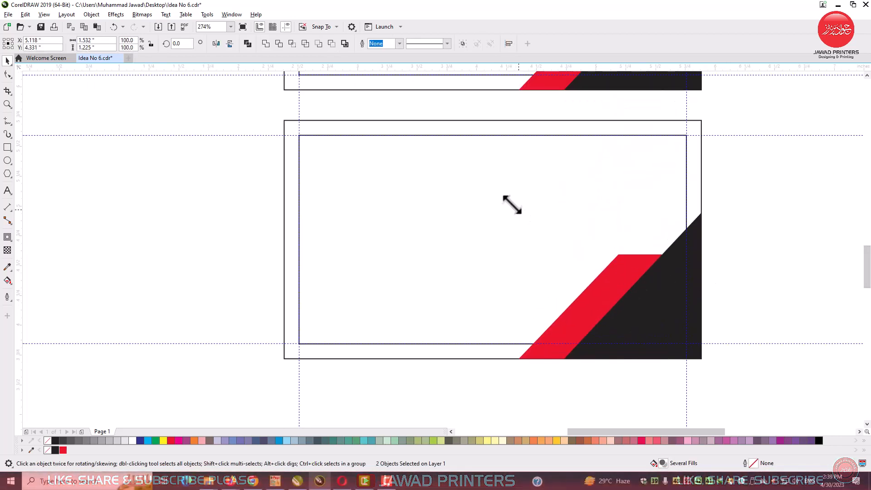
pyautogui.moveTo(510, 205); pyautogui.dragTo(355, 111)
pyautogui.press('F10')
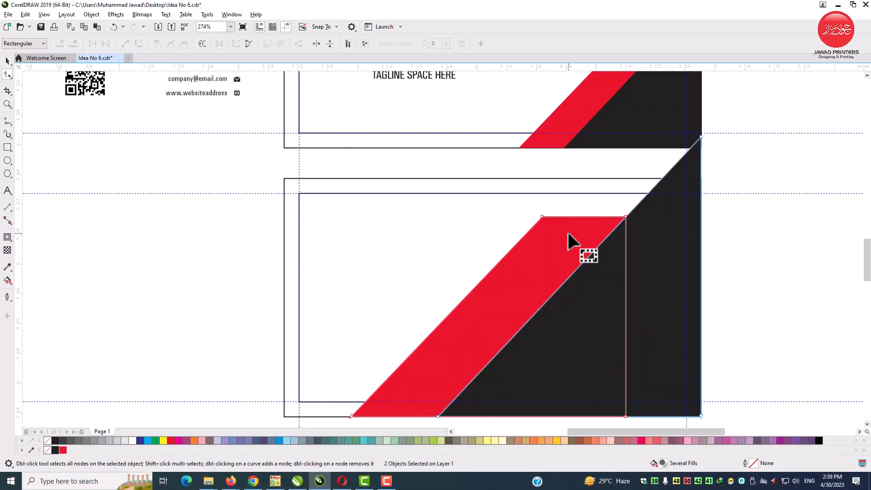
pyautogui.moveTo(569, 214); pyautogui.dragTo(373, 384)
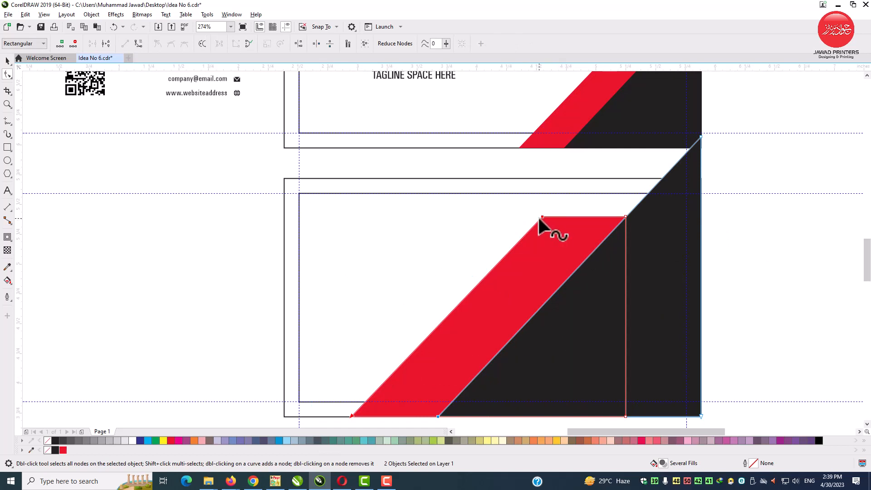
pyautogui.moveTo(542, 217); pyautogui.dragTo(552, 216)
pyautogui.hotkey('ctrl', 'z')
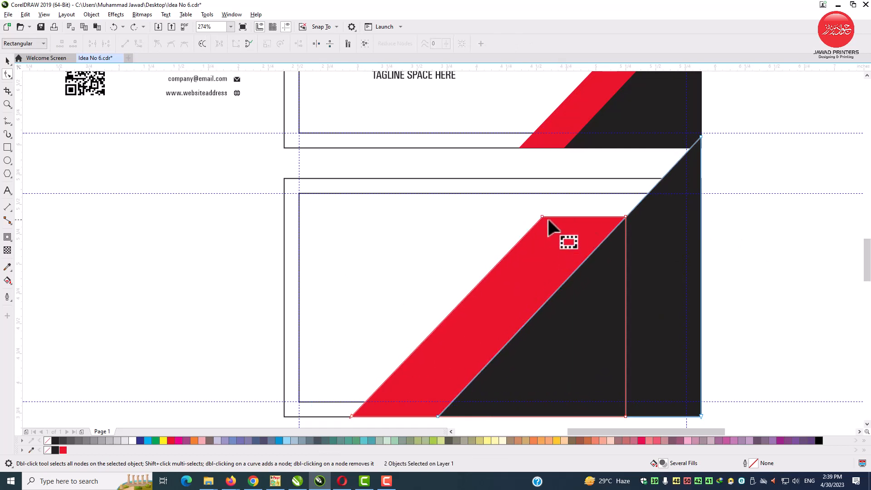
pyautogui.press('space')
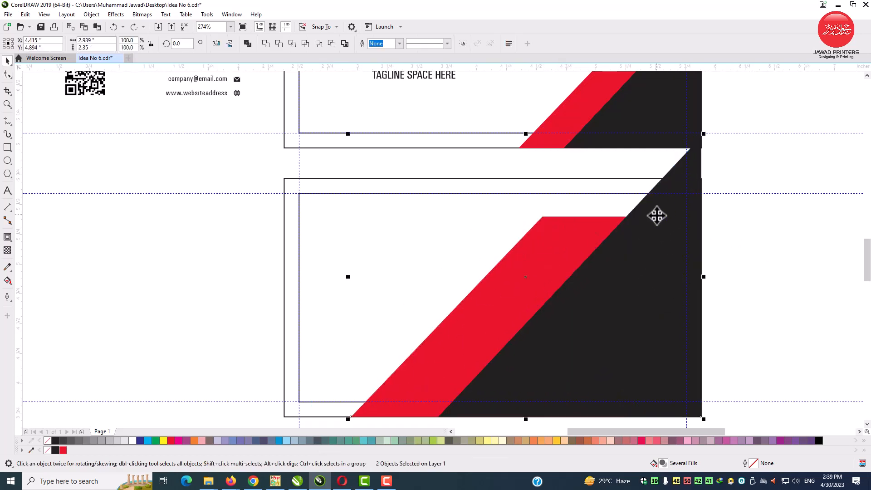
# Step: Shift the red and black shapes to the left on the bottom card
pyautogui.click(713, 165)
pyautogui.click(669, 193)
pyautogui.keyDown('shift'); pyautogui.click(532, 248); pyautogui.keyUp('shift')
pyautogui.moveTo(527, 247); pyautogui.dragTo(469, 244)
pyautogui.click(735, 247)
# Step: Reshape the black triangle with the Shape tool so its flat top runs across to the card's top-right corner
pyautogui.press('F10')
pyautogui.click(521, 231)
pyautogui.click(624, 187)
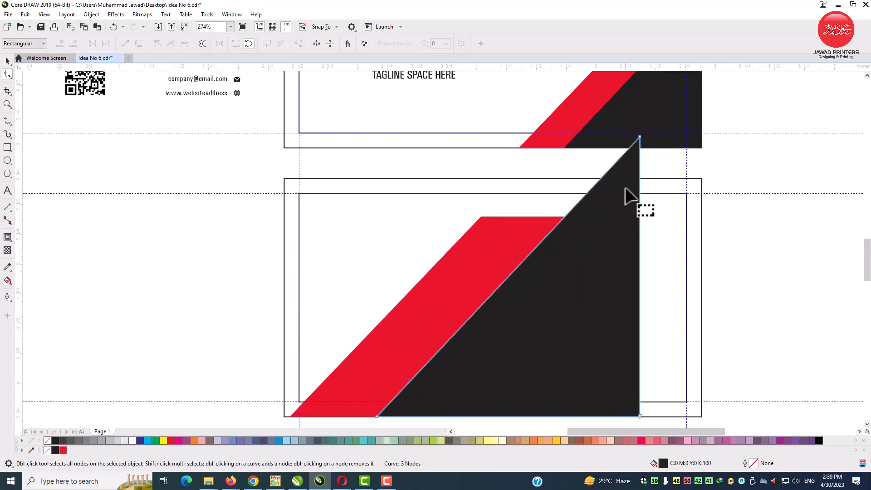
pyautogui.doubleClick(601, 178)
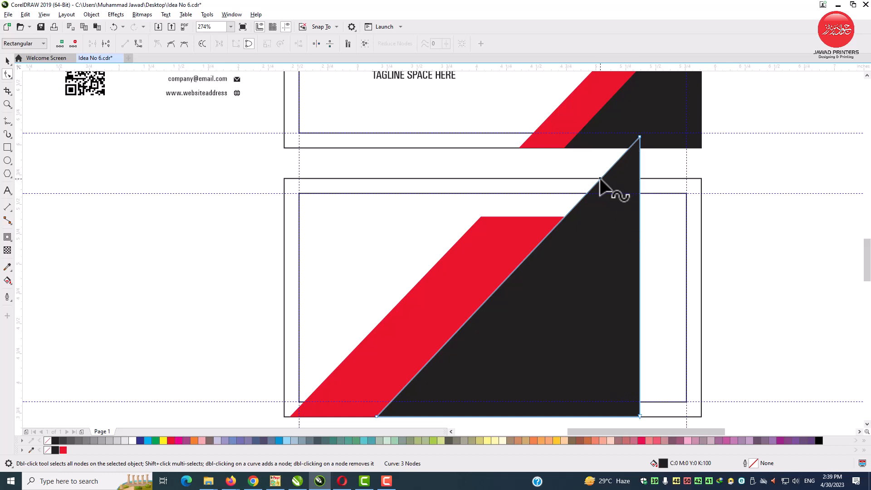
pyautogui.doubleClick(640, 178)
pyautogui.moveTo(639, 178); pyautogui.dragTo(700, 177)
pyautogui.moveTo(640, 414); pyautogui.dragTo(700, 415)
pyautogui.press('Delete')
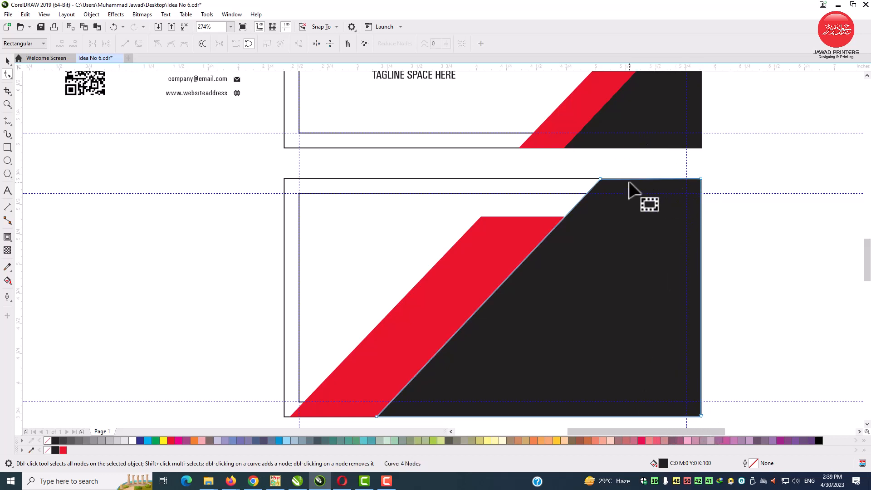
# Step: Zoom in and examine where the red band and black shape meet the bottom card's edges
pyautogui.press('z')
pyautogui.moveTo(579, 162); pyautogui.dragTo(723, 229)
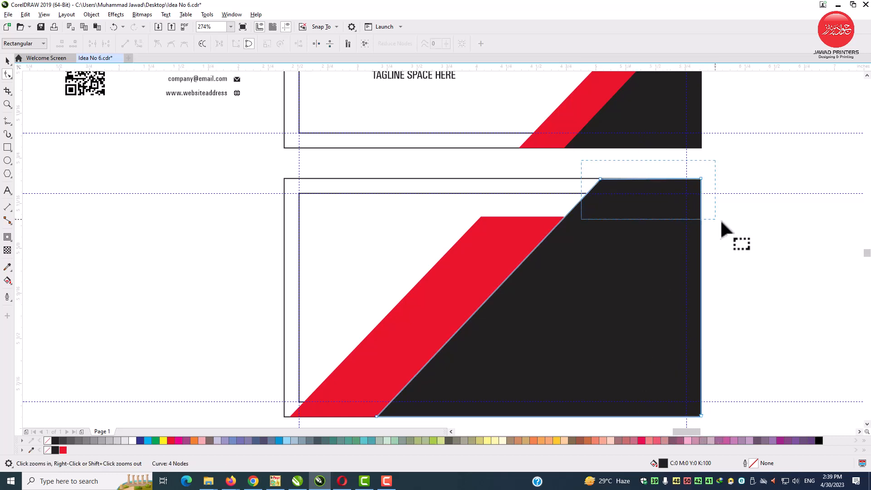
pyautogui.moveTo(153, 183); pyautogui.dragTo(153, 180)
pyautogui.scroll(-2, 178, 209)
pyautogui.scroll(-1, 178, 209)
pyautogui.click(142, 235)
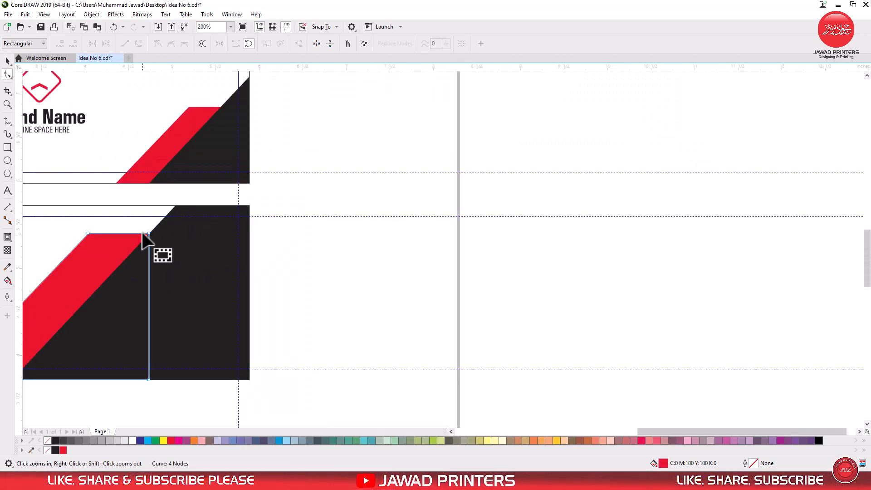
pyautogui.scroll(-1, 141, 234)
pyautogui.press('F2')
pyautogui.moveTo(80, 184); pyautogui.dragTo(217, 330)
pyautogui.moveTo(317, 258); pyautogui.dragTo(349, 261)
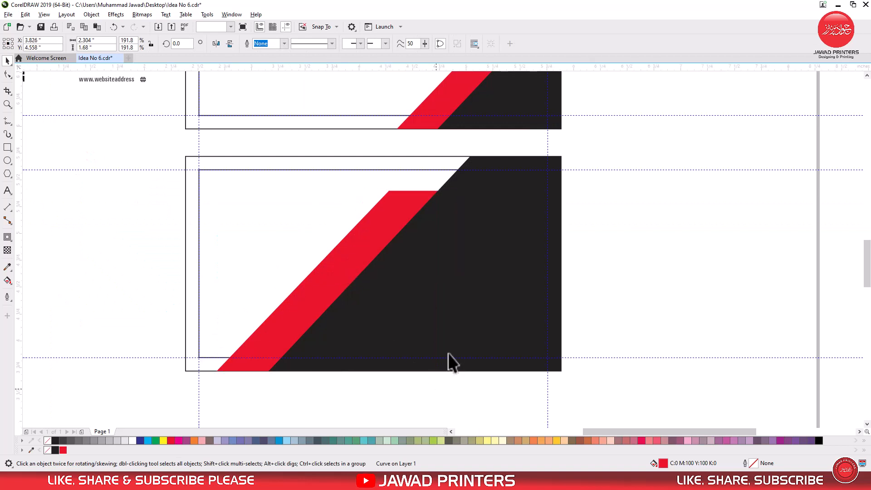
pyautogui.click(451, 360)
pyautogui.keyDown('shift'); pyautogui.click(287, 331); pyautogui.keyUp('shift')
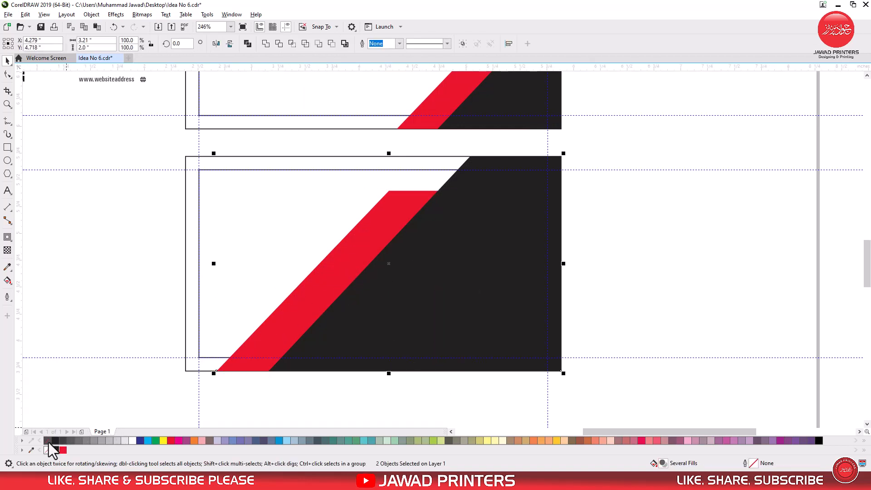
pyautogui.click(669, 249)
pyautogui.scroll(1, 664, 305)
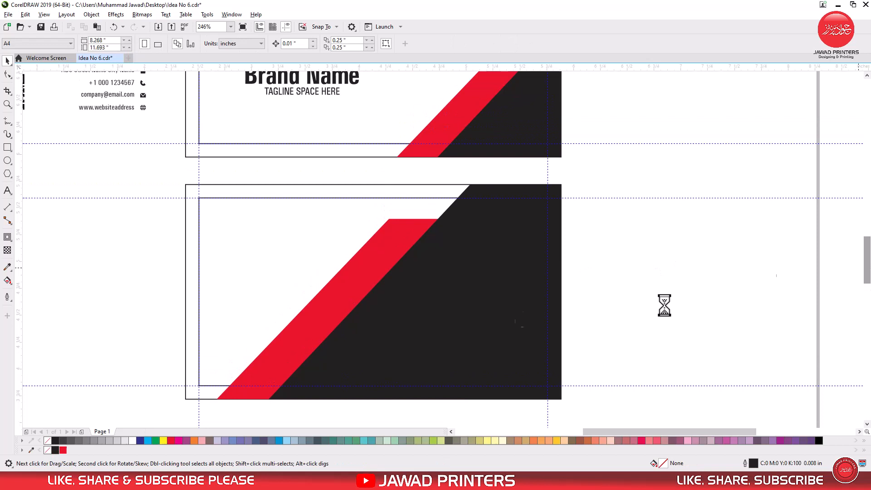
# Step: Nudge the red band slightly to the right behind the black shape
pyautogui.click(345, 294)
pyautogui.moveTo(326, 310); pyautogui.dragTo(332, 310)
pyautogui.doubleClick(494, 301)
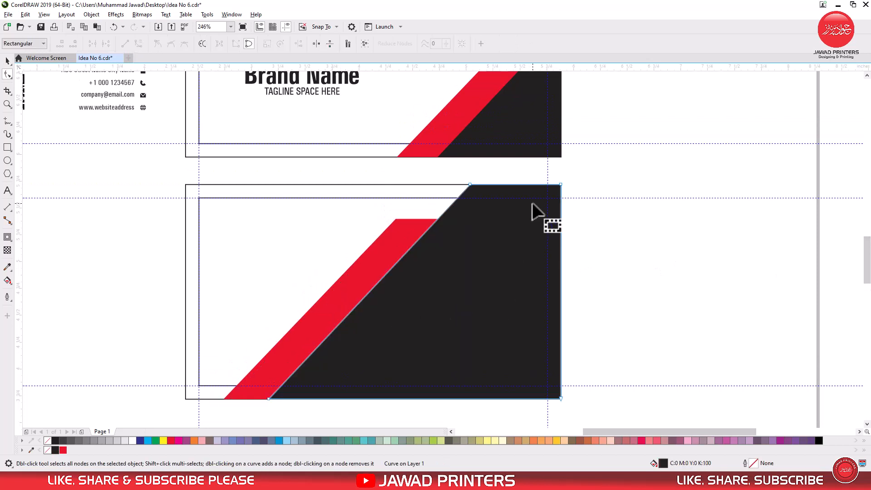
pyautogui.moveTo(537, 174); pyautogui.dragTo(553, 398)
pyautogui.press('space')
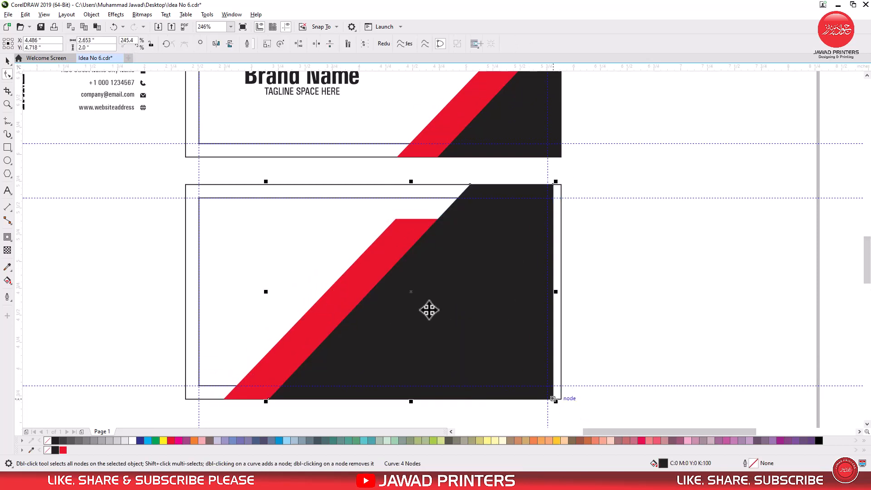
# Step: Group the red and black shapes and align them to the bottom card's right edge
pyautogui.keyDown('shift'); pyautogui.click(395, 226); pyautogui.keyUp('shift')
pyautogui.hotkey('ctrl', 'g')
pyautogui.keyDown('shift'); pyautogui.click(397, 189); pyautogui.keyUp('shift')
pyautogui.press('r')
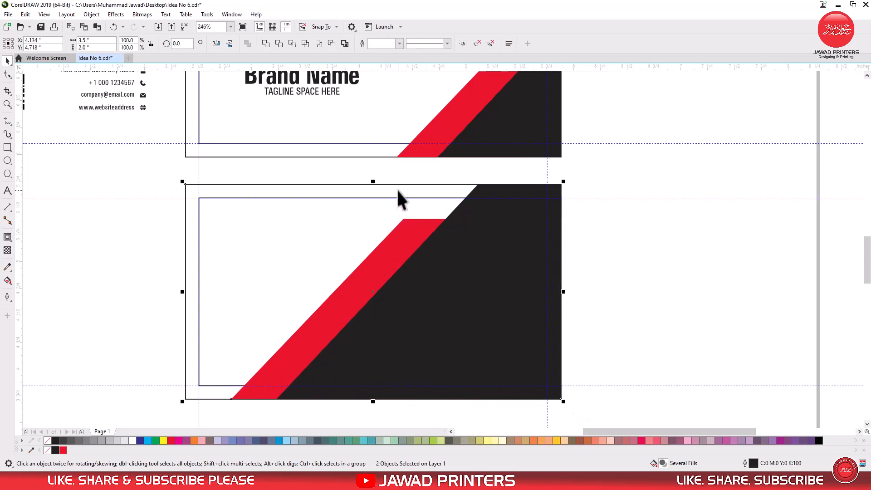
pyautogui.keyDown('shift'); pyautogui.click(395, 183); pyautogui.keyUp('shift')
pyautogui.click(667, 321)
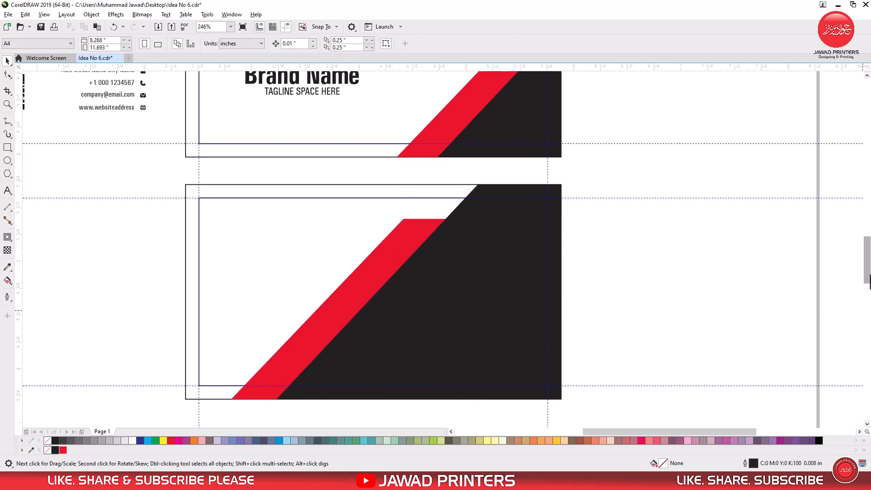
# Step: Copy the brand logo group onto the bottom card, shrink it to about 0.9 × 0.73 in, and place it top-left
pyautogui.moveTo(867, 271); pyautogui.dragTo(850, 267)
pyautogui.scroll(-2, 372, 288)
pyautogui.click(327, 182)
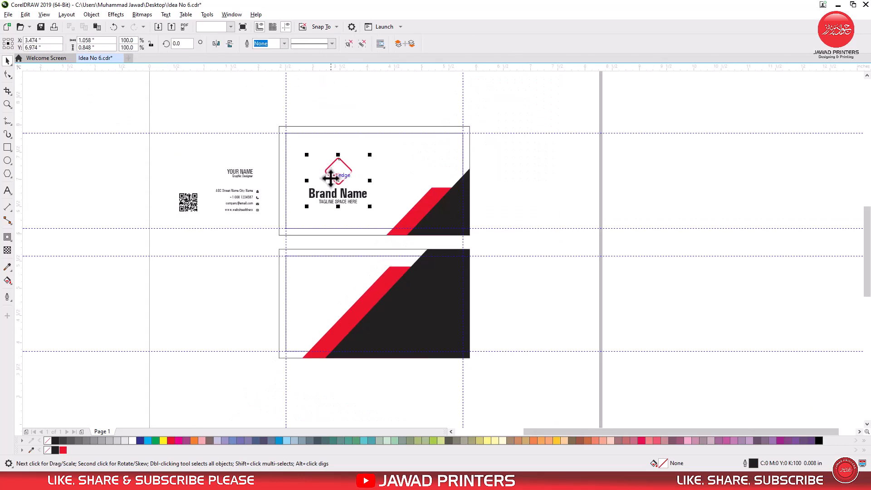
pyautogui.moveTo(328, 182); pyautogui.dragTo(328, 292)
pyautogui.press('z')
pyautogui.moveTo(282, 220); pyautogui.dragTo(529, 390)
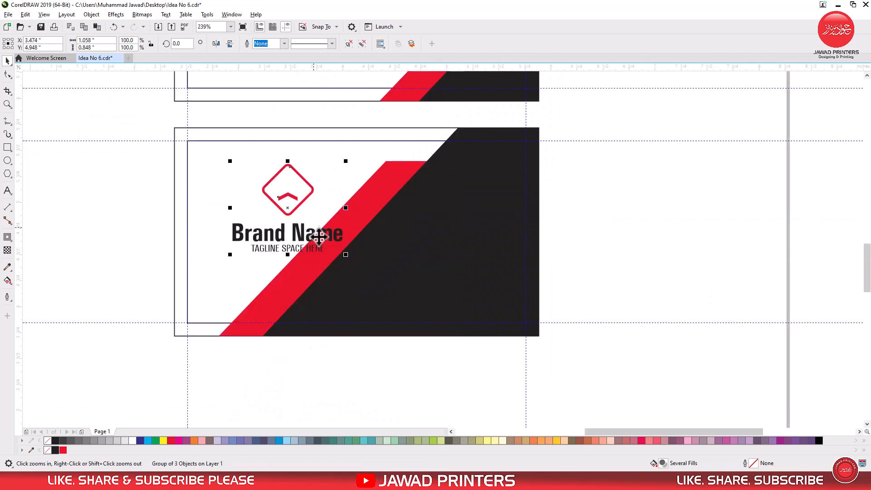
pyautogui.moveTo(346, 254); pyautogui.dragTo(323, 237)
pyautogui.moveTo(286, 204); pyautogui.dragTo(257, 201)
pyautogui.moveTo(295, 162); pyautogui.dragTo(301, 158)
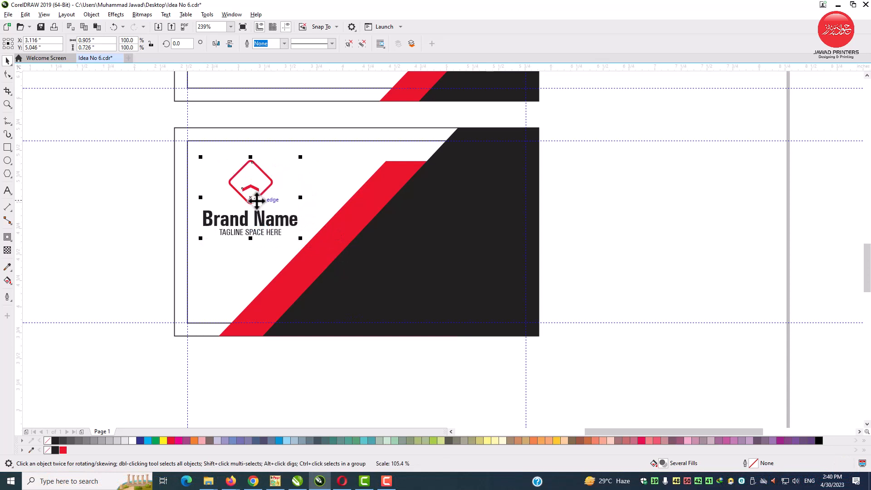
pyautogui.moveTo(256, 201); pyautogui.dragTo(256, 195)
pyautogui.moveTo(301, 236); pyautogui.dragTo(300, 234)
pyautogui.click(623, 223)
# Step: Move the address, phone, e-mail and website lines with their icons onto the black area of the bottom card
pyautogui.scroll(-2, 440, 211)
pyautogui.press('F2')
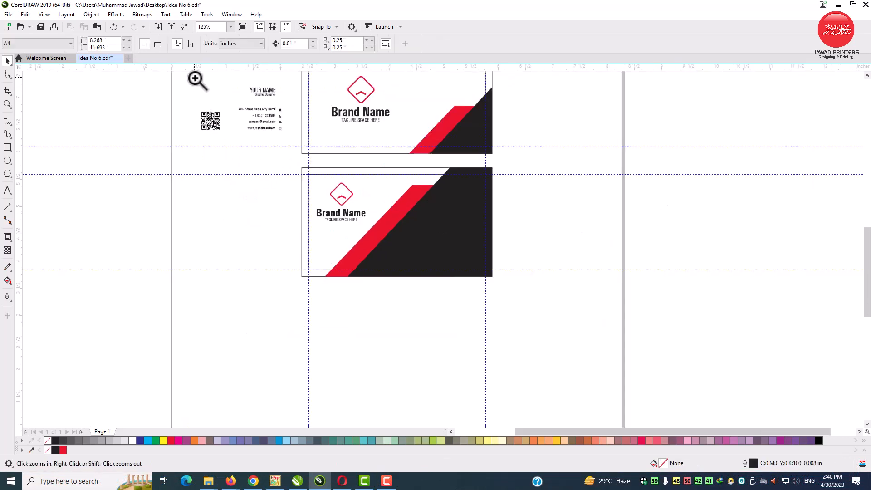
pyautogui.moveTo(195, 77); pyautogui.dragTo(560, 302)
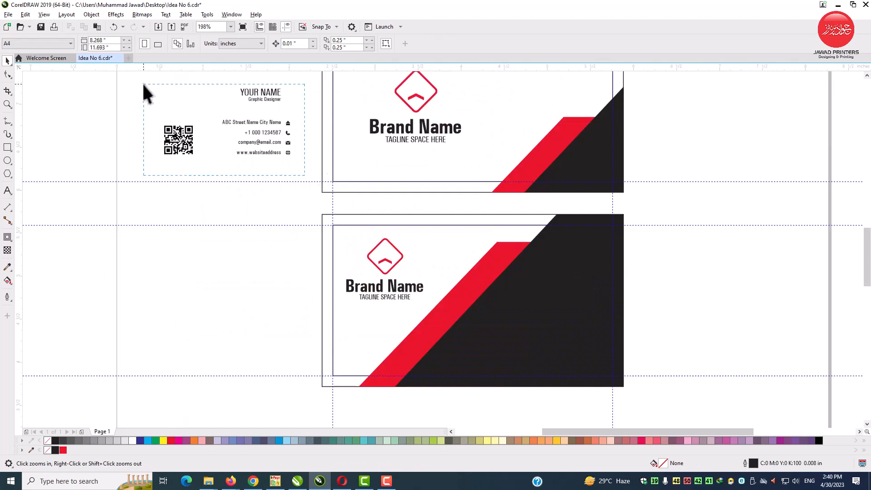
pyautogui.moveTo(144, 84); pyautogui.dragTo(144, 84)
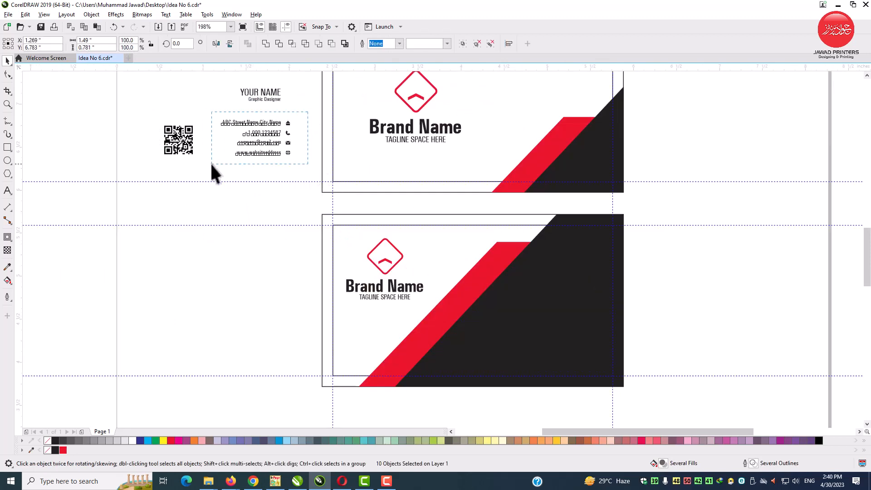
pyautogui.moveTo(212, 164); pyautogui.dragTo(211, 164)
pyautogui.moveTo(281, 136); pyautogui.dragTo(579, 340)
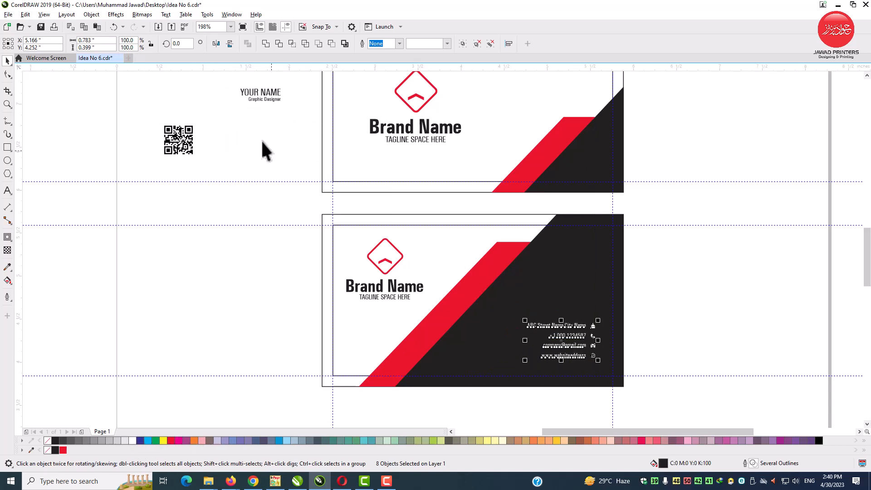
# Step: Move the YOUR NAME and Graphic Designer title onto the bottom card and enlarge it and the contact lines
pyautogui.moveTo(271, 102); pyautogui.dragTo(578, 282)
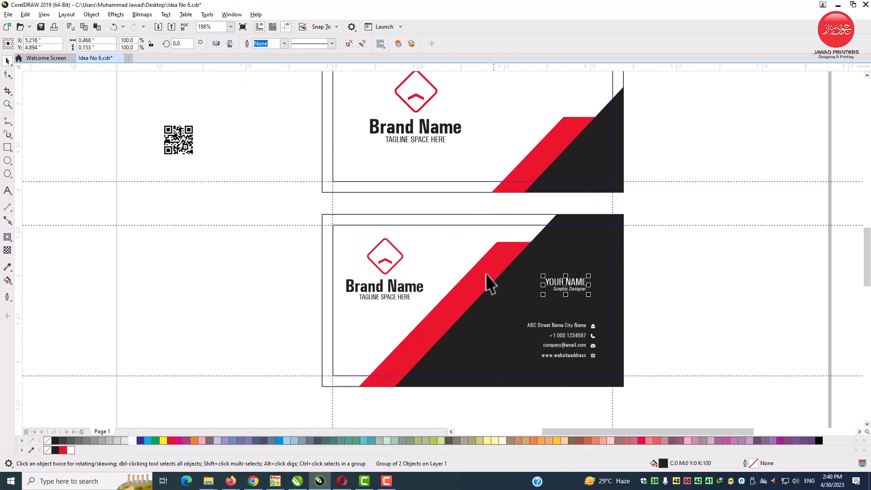
pyautogui.press('z')
pyautogui.click(540, 318)
pyautogui.moveTo(396, 362); pyautogui.dragTo(365, 366)
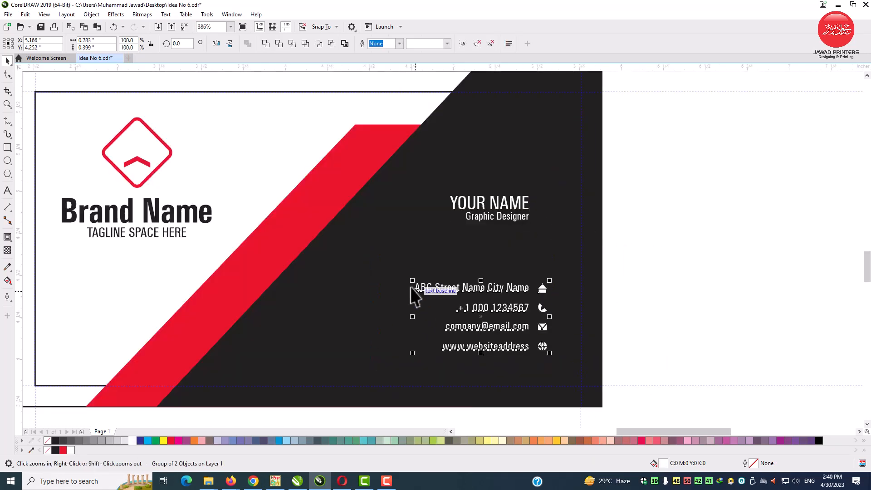
pyautogui.moveTo(412, 280); pyautogui.dragTo(363, 248)
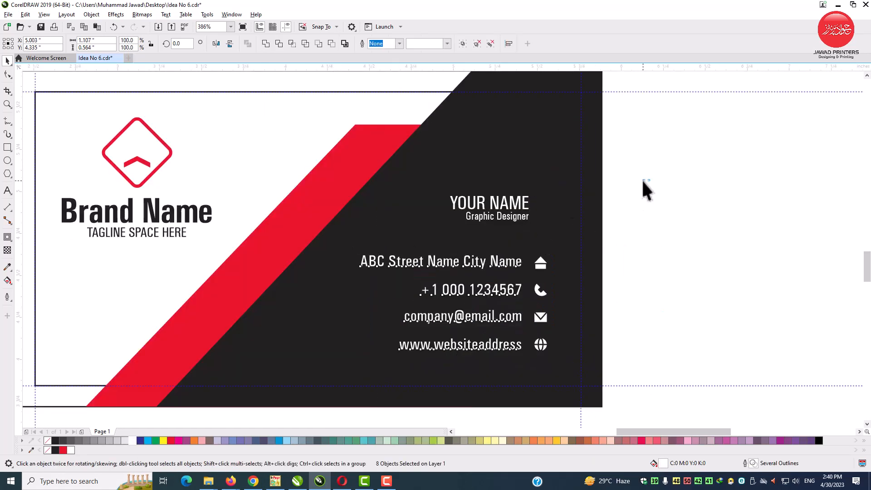
pyautogui.moveTo(650, 179); pyautogui.dragTo(432, 232)
pyautogui.hotkey('ctrl', 'r')
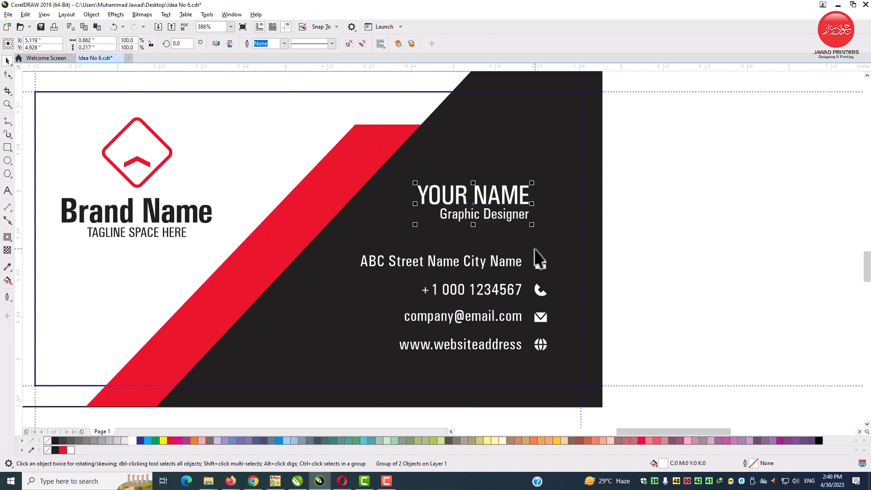
# Step: Shift the contact lines and name title toward the card's right edge and lower the name slightly
pyautogui.moveTo(362, 353); pyautogui.dragTo(359, 354)
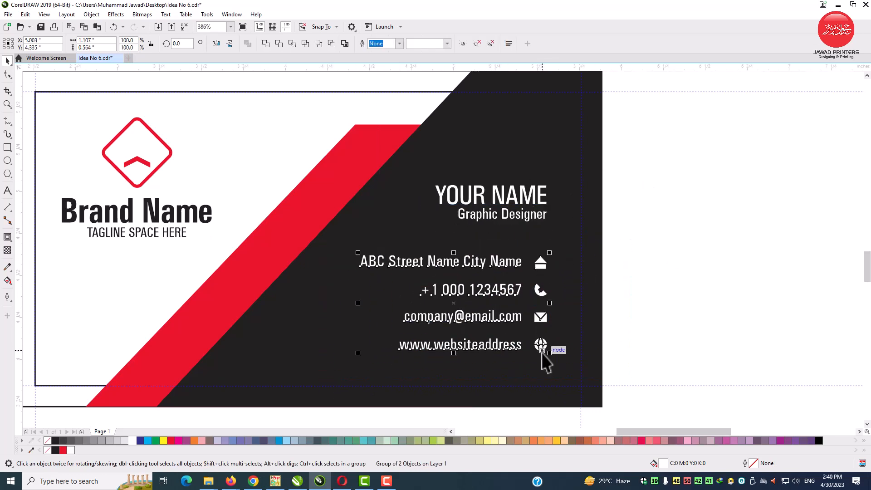
pyautogui.moveTo(542, 347); pyautogui.dragTo(559, 364)
pyautogui.moveTo(602, 253); pyautogui.dragTo(405, 151)
pyautogui.press('Right')
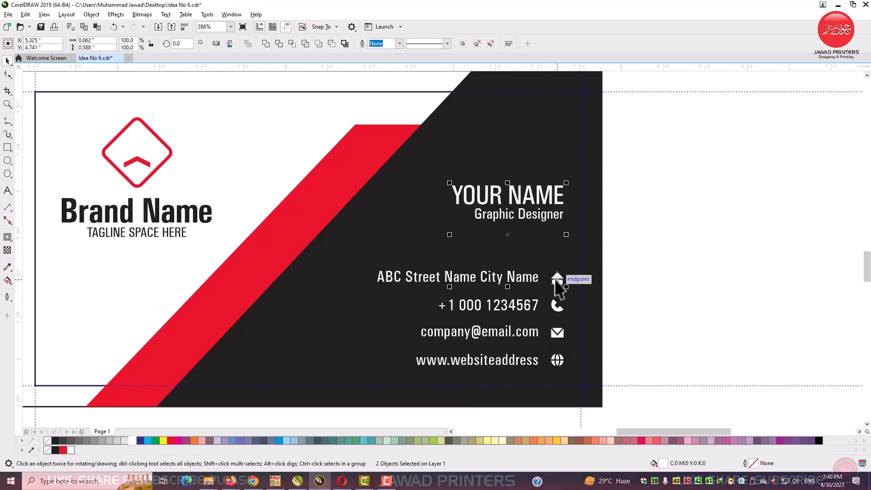
pyautogui.moveTo(515, 195)
pyautogui.mouseDown()
pyautogui.moveTo(516, 138)
pyautogui.moveTo(524, 197)
pyautogui.mouseUp()
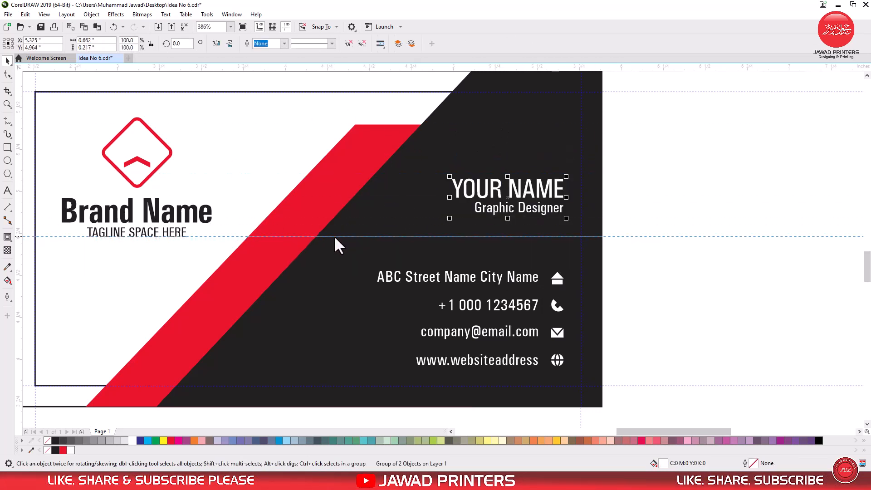
pyautogui.moveTo(499, 210); pyautogui.dragTo(498, 232)
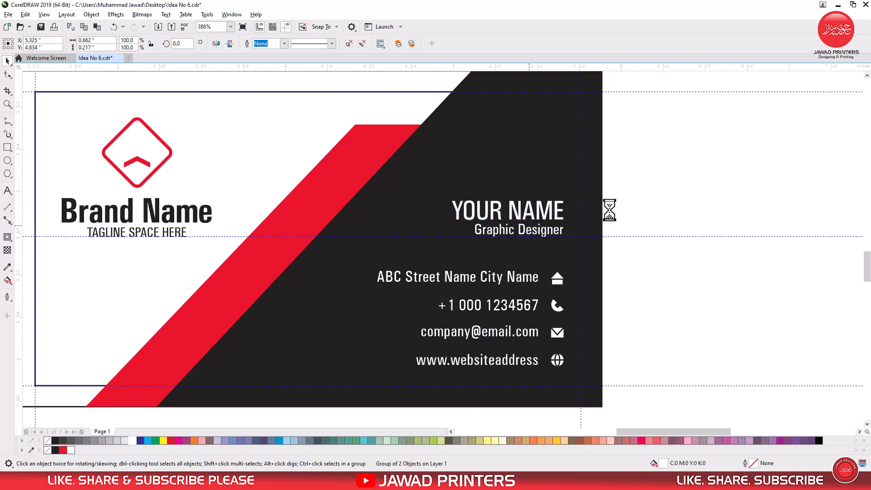
pyautogui.click(605, 201)
# Step: Move the QR code into the bottom card's lower-left corner and align it to the bottom
pyautogui.click(472, 218)
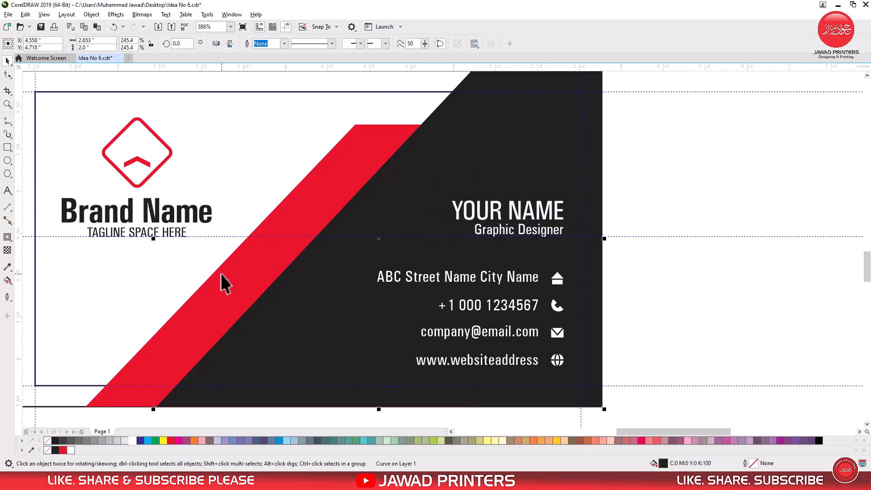
pyautogui.scroll(-6, 220, 273)
pyautogui.moveTo(53, 195); pyautogui.dragTo(154, 304)
pyautogui.scroll(6, 171, 273)
pyautogui.keyDown('shift'); pyautogui.click(193, 234); pyautogui.keyUp('shift')
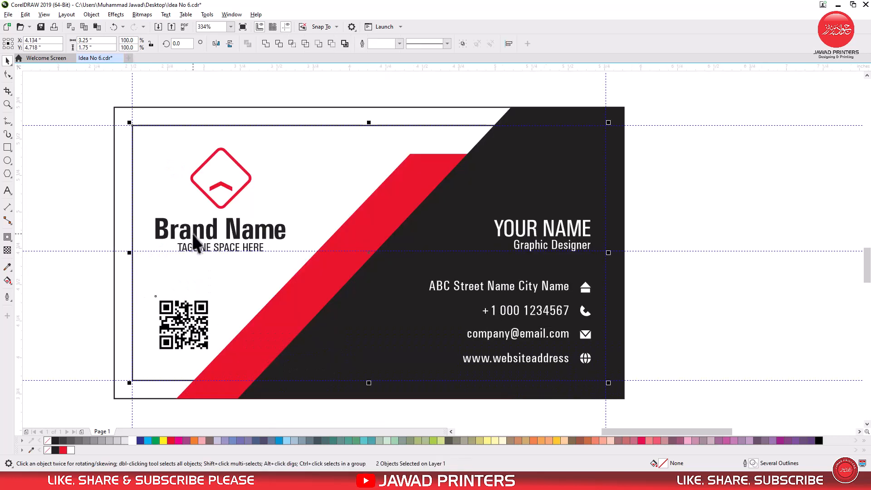
pyautogui.moveTo(192, 234); pyautogui.dragTo(162, 198)
pyautogui.press('Escape')
pyautogui.keyDown('shift'); pyautogui.click(180, 235); pyautogui.keyUp('shift')
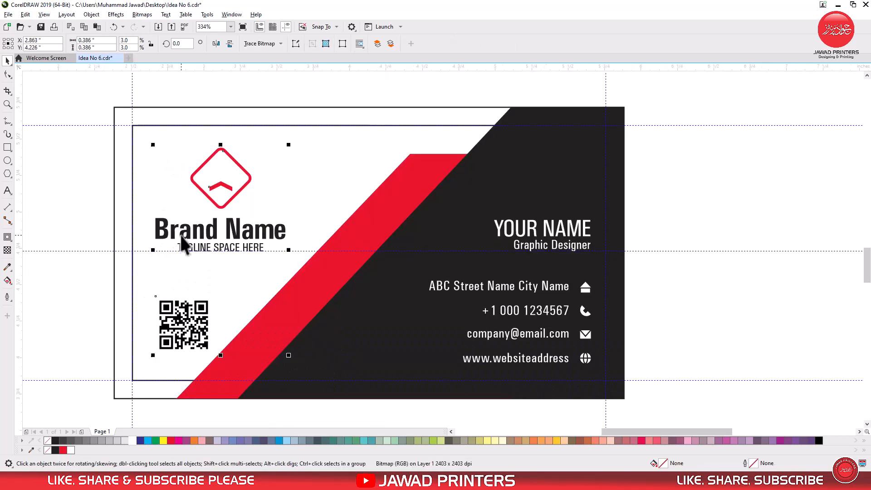
pyautogui.keyDown('shift'); pyautogui.click(181, 234); pyautogui.keyUp('shift')
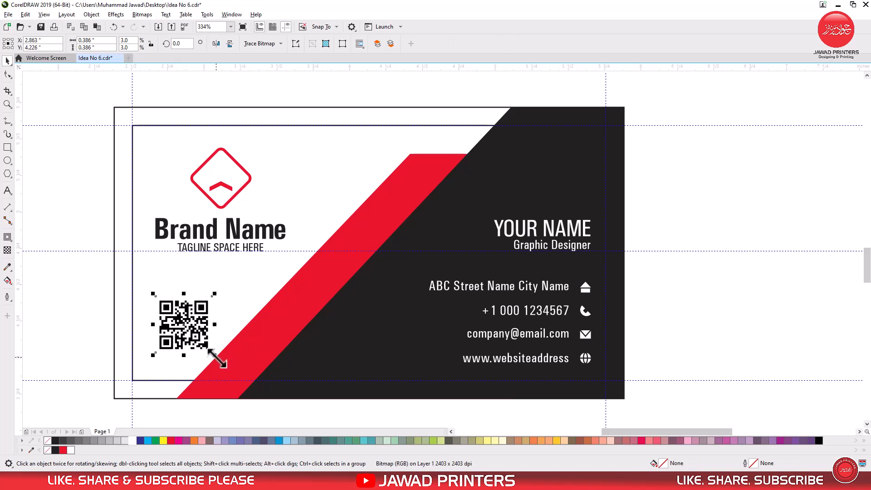
pyautogui.keyDown('shift'); pyautogui.click(472, 360); pyautogui.keyUp('shift')
pyautogui.press('b')
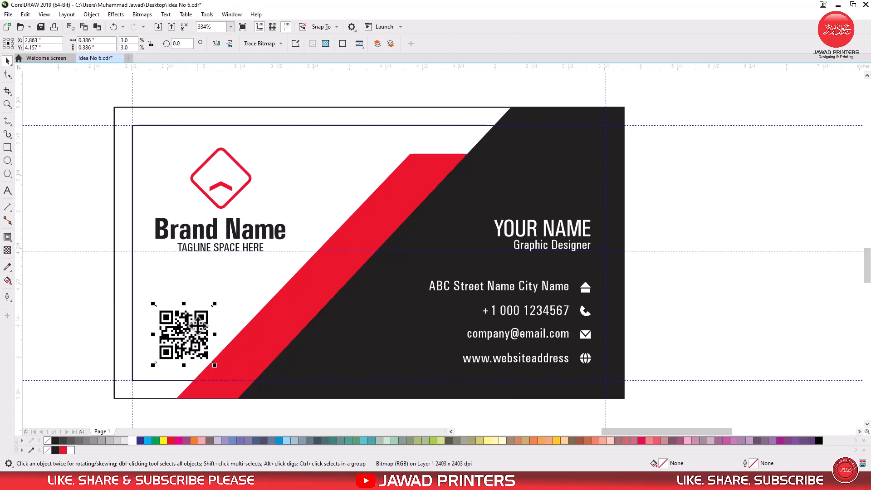